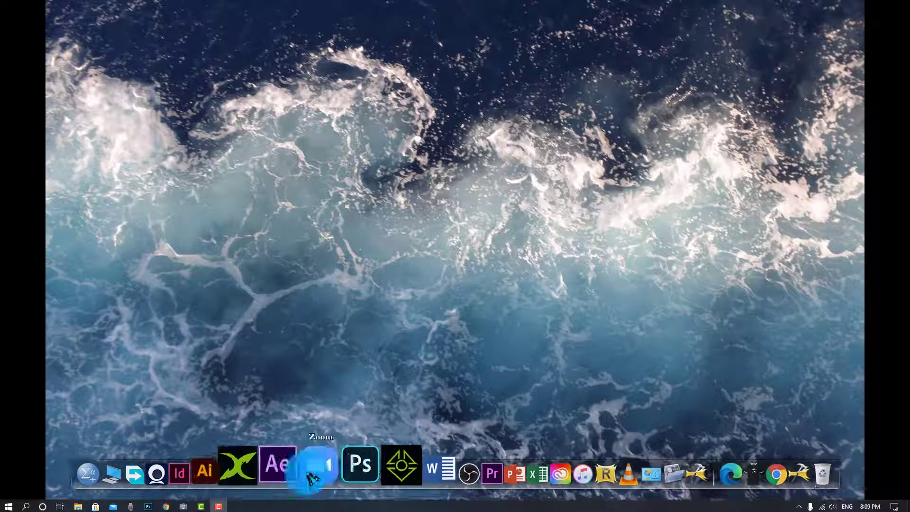
pyautogui.click(8, 505)
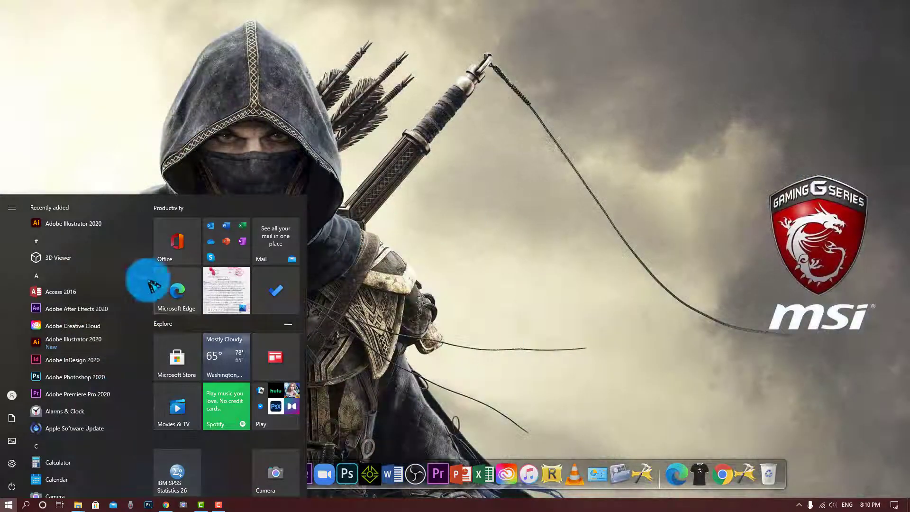
pyautogui.click(699, 436)
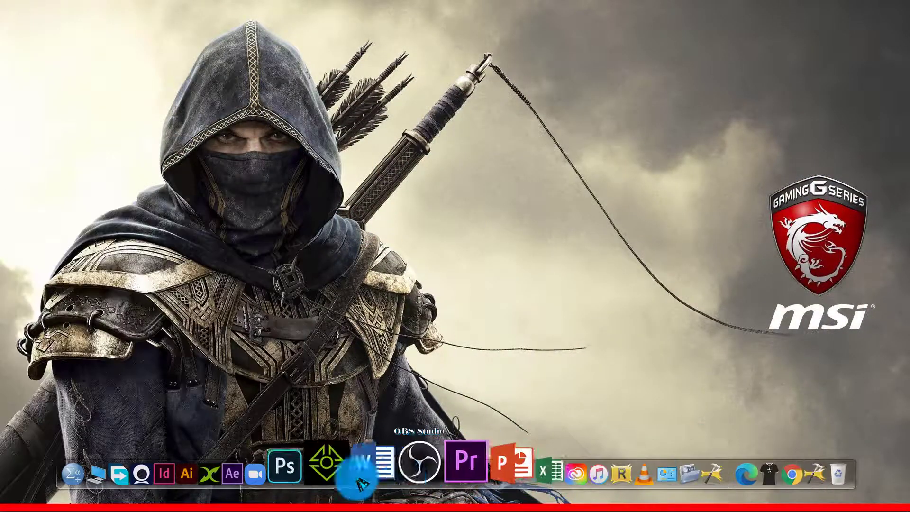
pyautogui.rightClick(563, 77)
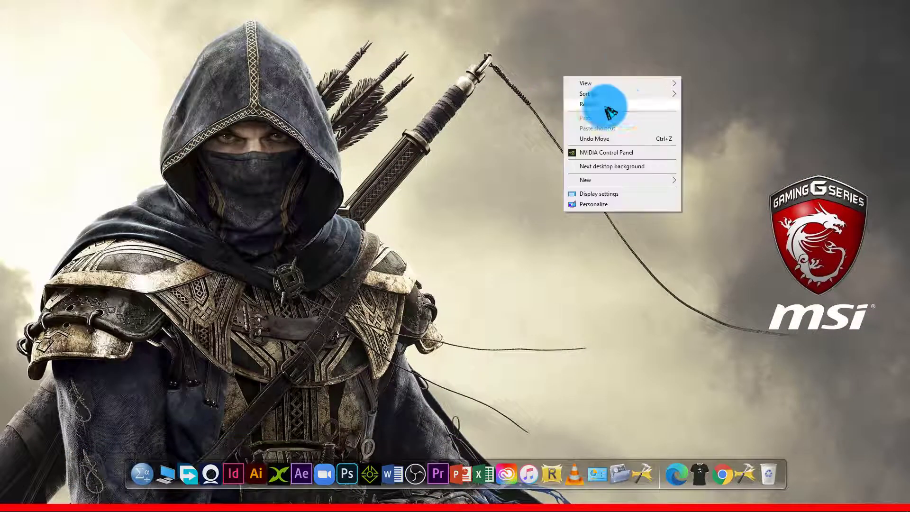
pyautogui.click(628, 105)
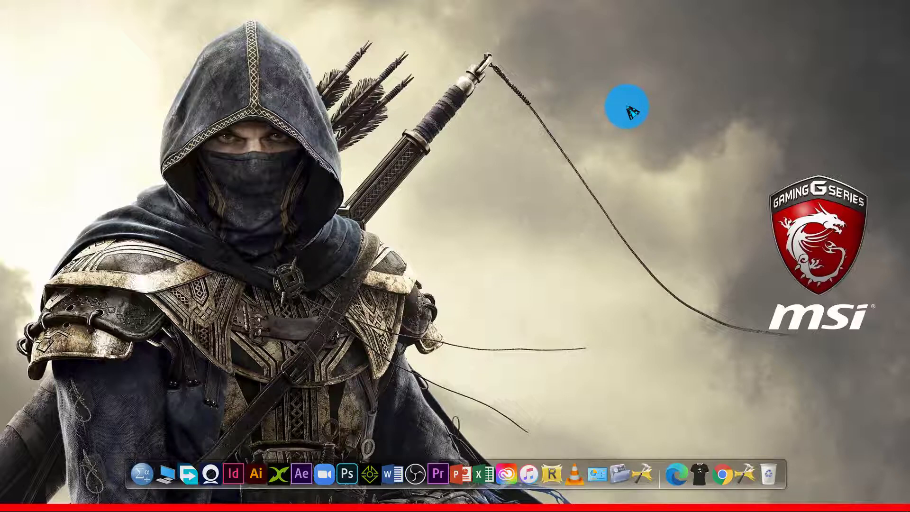
pyautogui.click(8, 504)
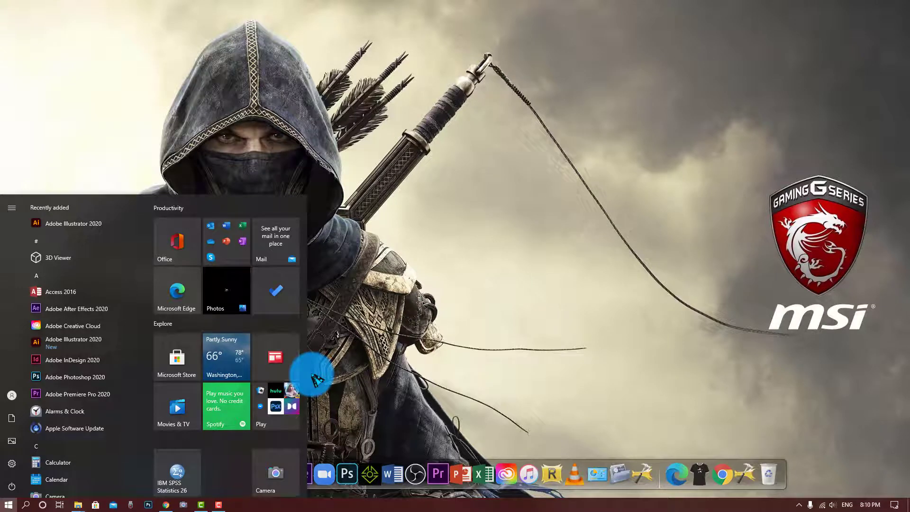
pyautogui.click(610, 376)
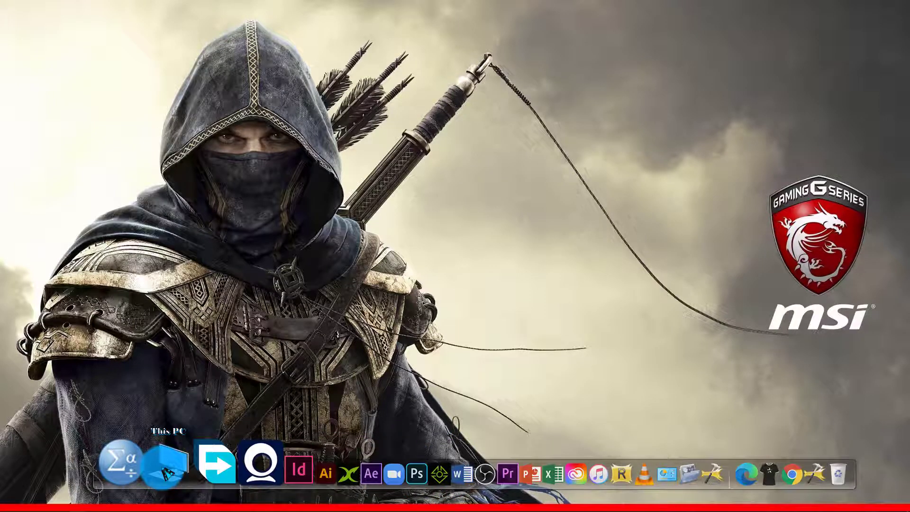
# - Try out the desktop dock by launching This PC and Word from it, closing each window again
pyautogui.click(165, 465)
pyautogui.click(898, 5)
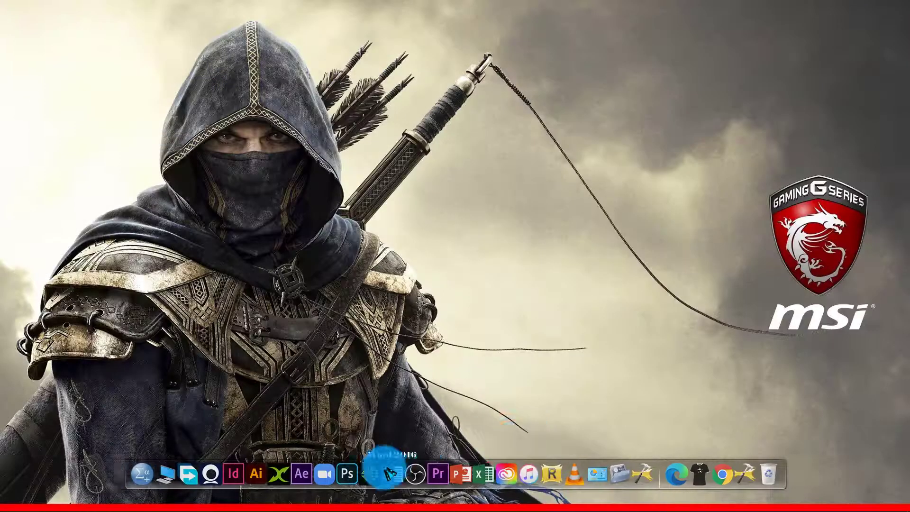
pyautogui.click(393, 473)
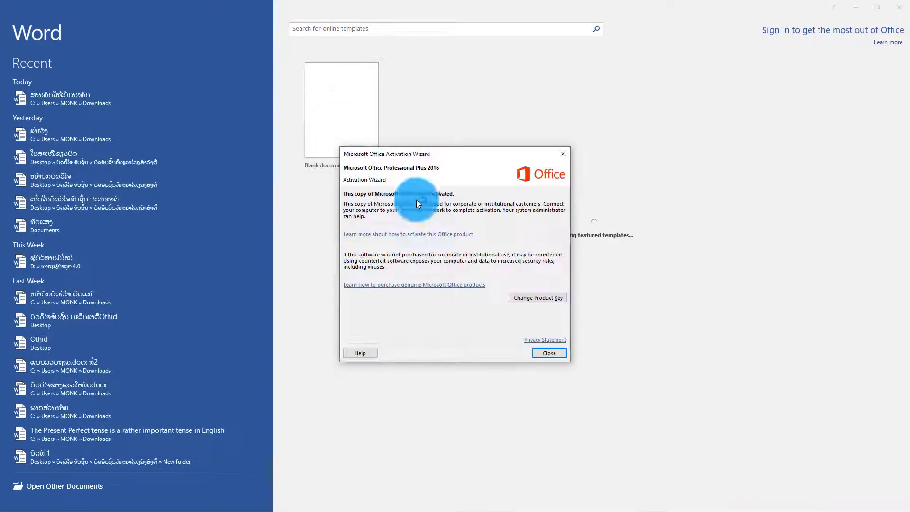
pyautogui.click(543, 356)
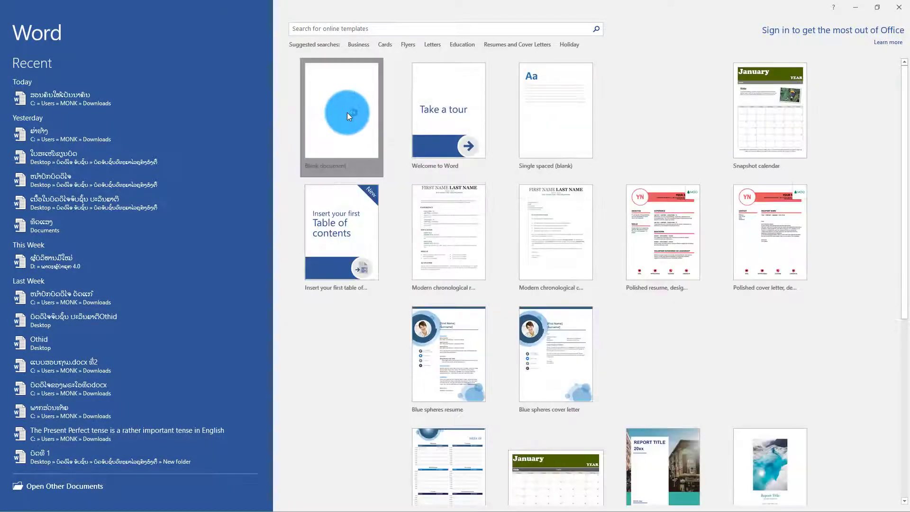
pyautogui.click(347, 112)
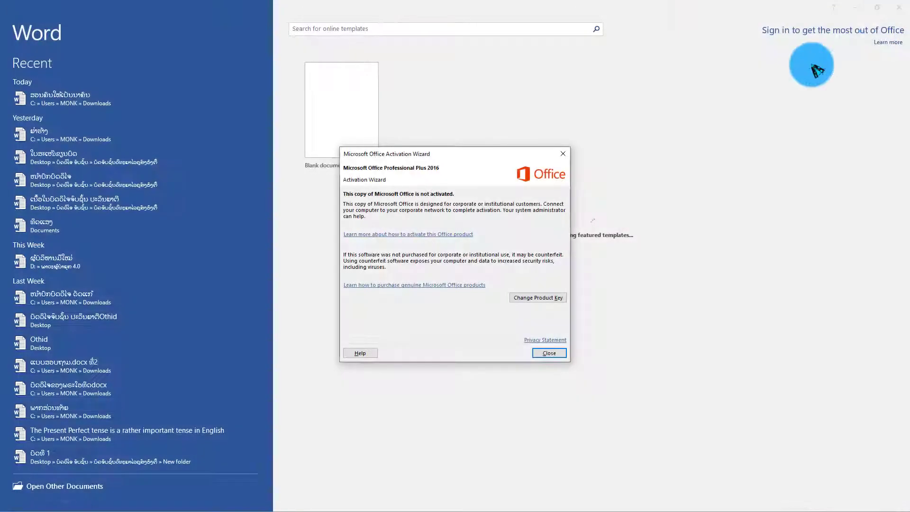
pyautogui.click(554, 364)
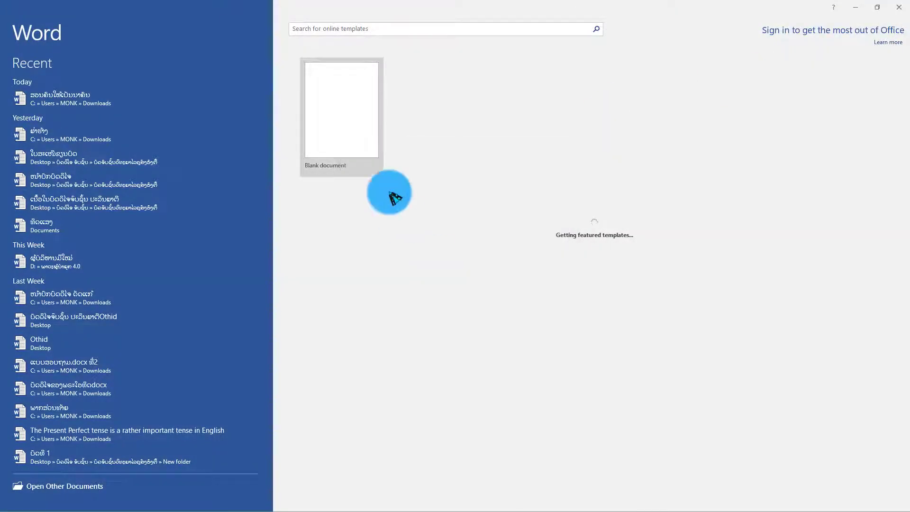
pyautogui.click(899, 7)
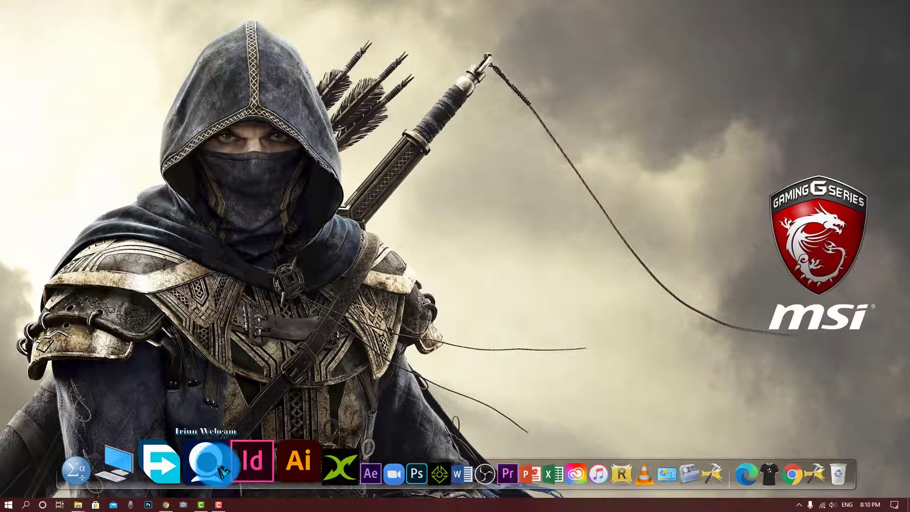
pyautogui.rightClick(424, 209)
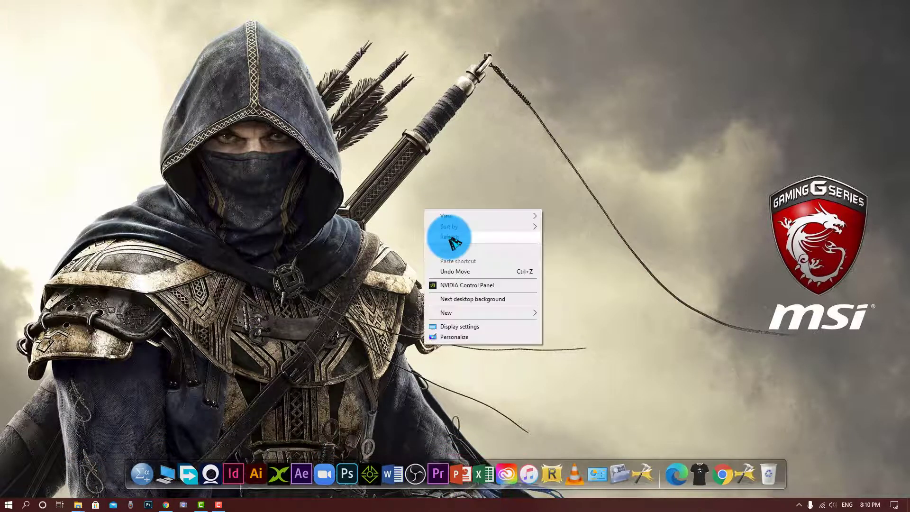
pyautogui.click(451, 237)
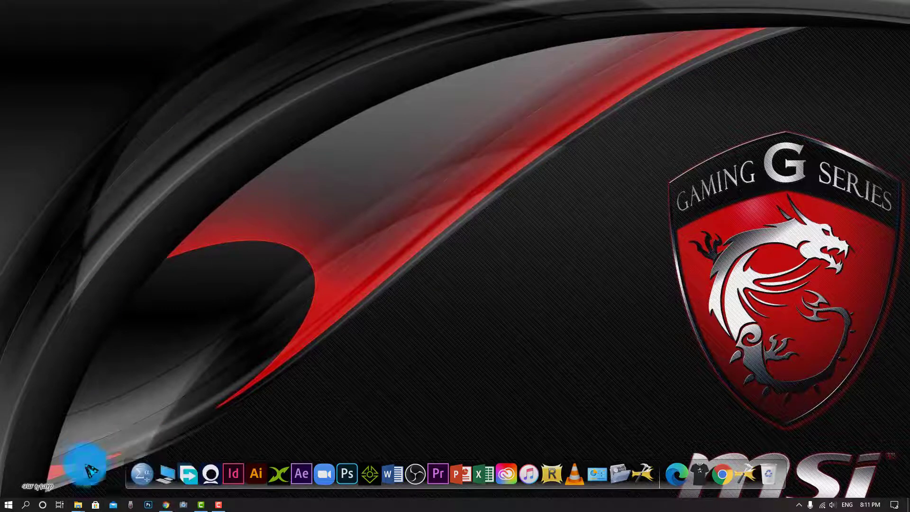
# - Open the Downloads folder in File Explorer and select the rocketdock-1.3.5 installer
pyautogui.moveTo(87, 504)
pyautogui.click(142, 464)
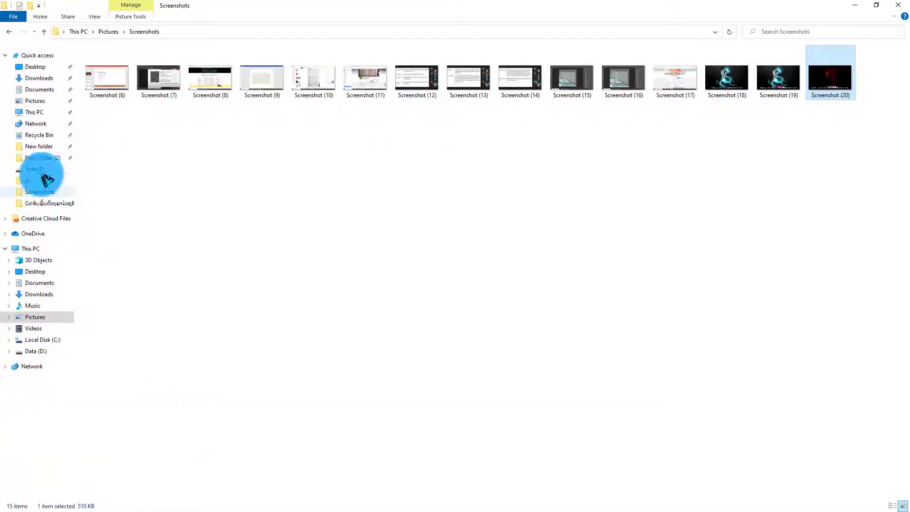
pyautogui.click(40, 79)
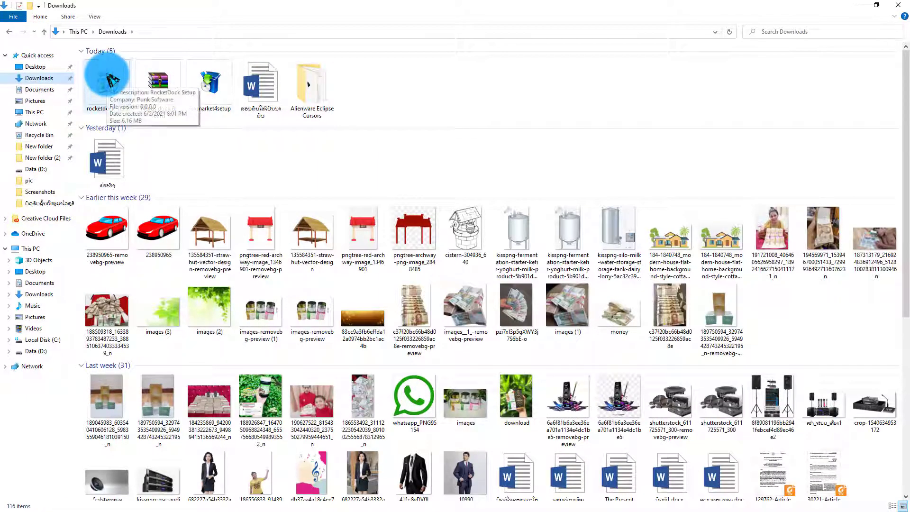
pyautogui.click(210, 91)
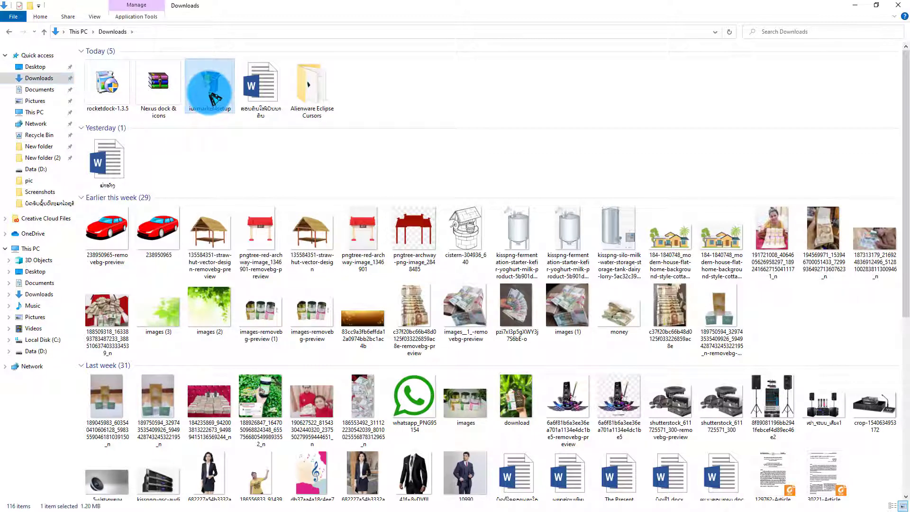
pyautogui.click(144, 90)
pyautogui.click(125, 89)
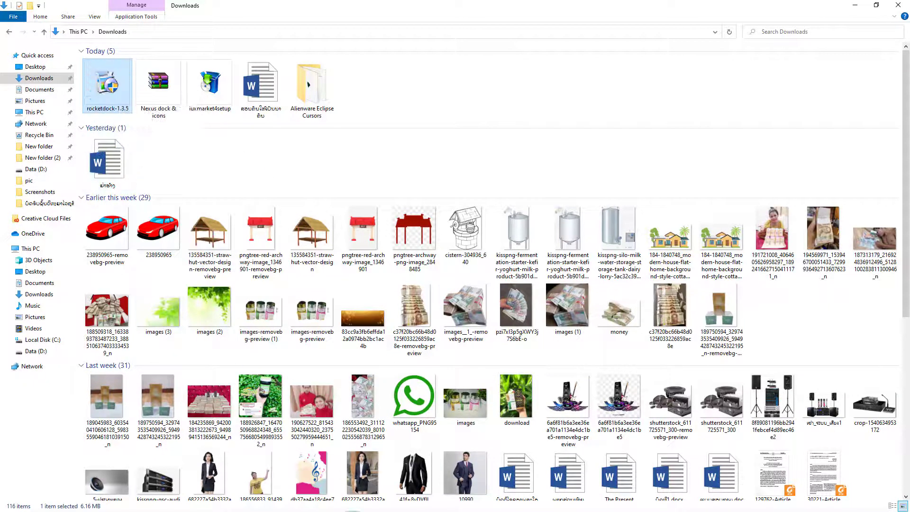
# - Switch to Chrome and look through the open Facebook page and the YouTube tutorial on RocketDock
pyautogui.click(859, 7)
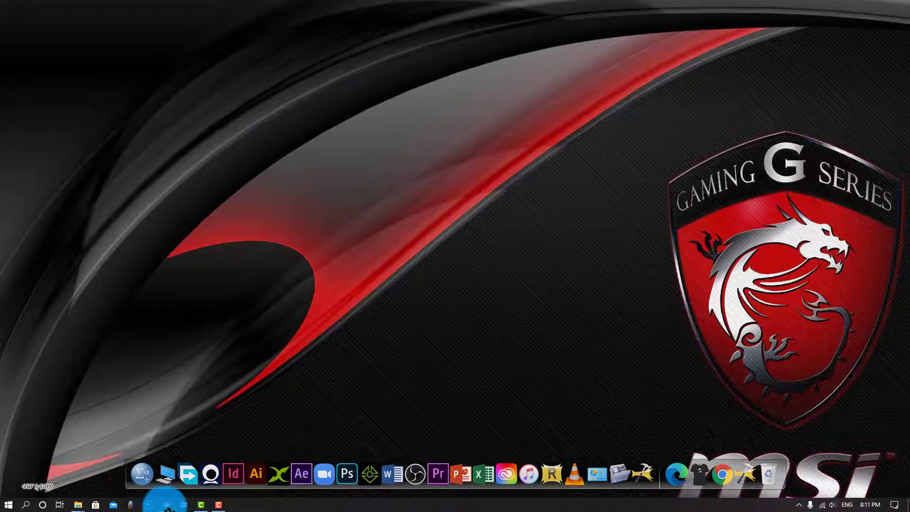
pyautogui.click(166, 504)
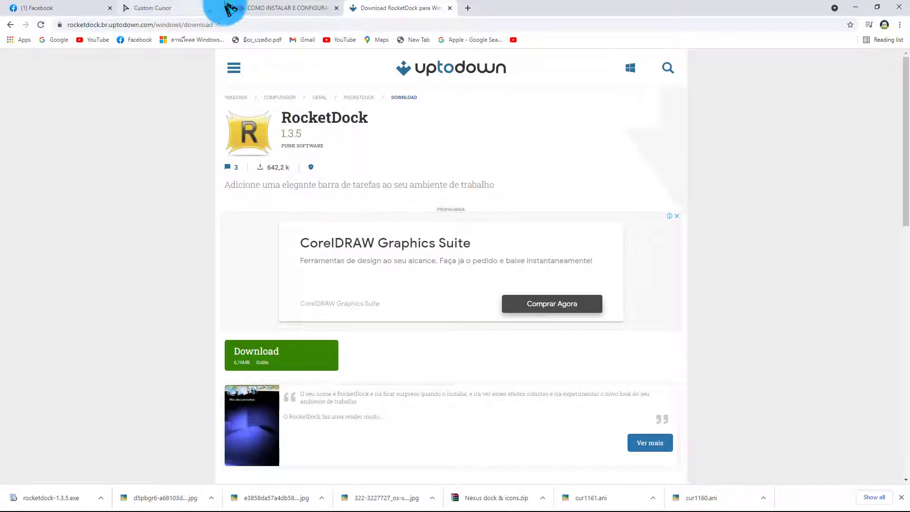
pyautogui.click(71, 7)
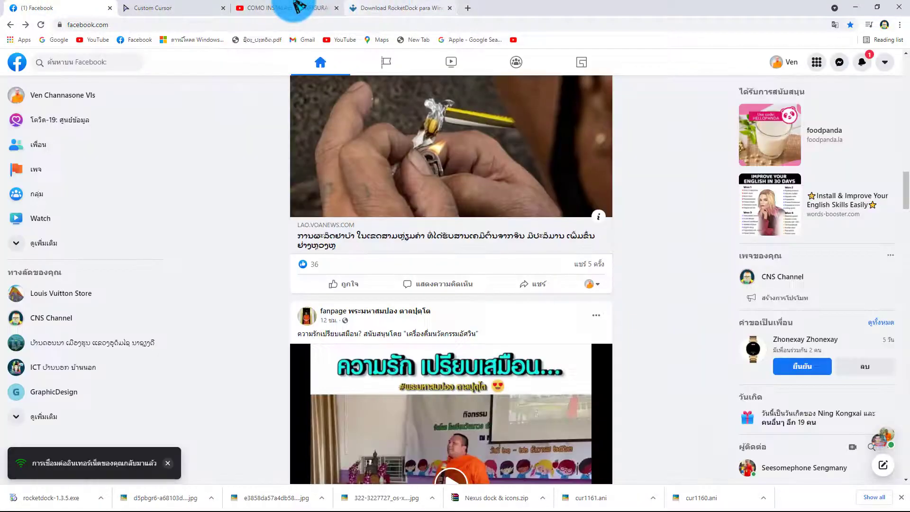
pyautogui.click(299, 8)
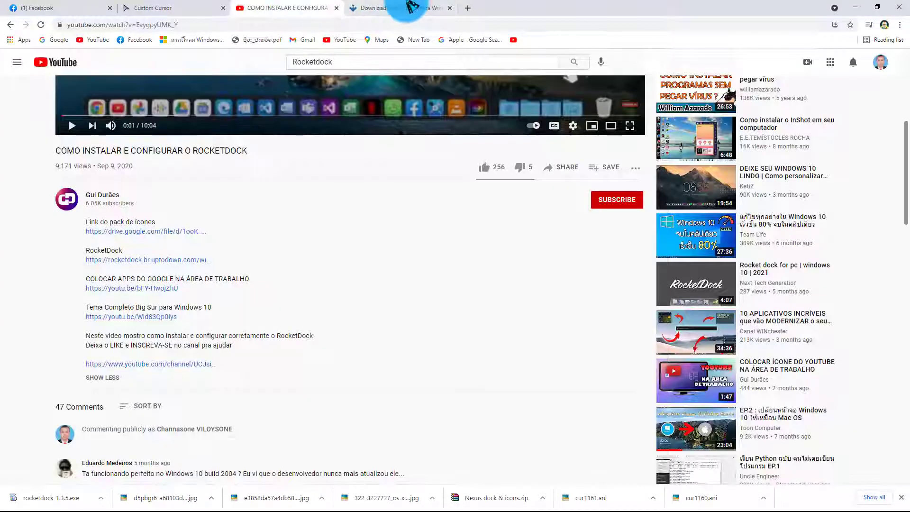
# - Search Google in a new browser tab for "download rocketdock"
pyautogui.click(468, 7)
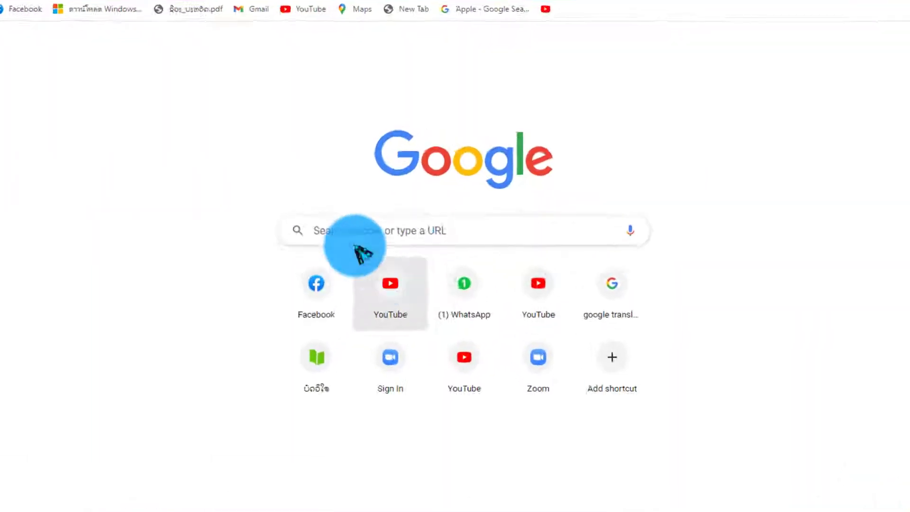
pyautogui.click(336, 225)
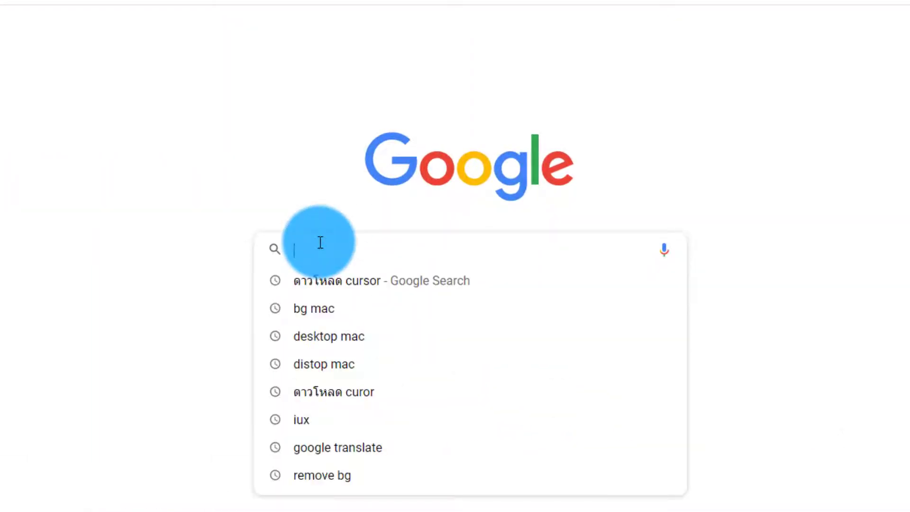
pyautogui.write('d')
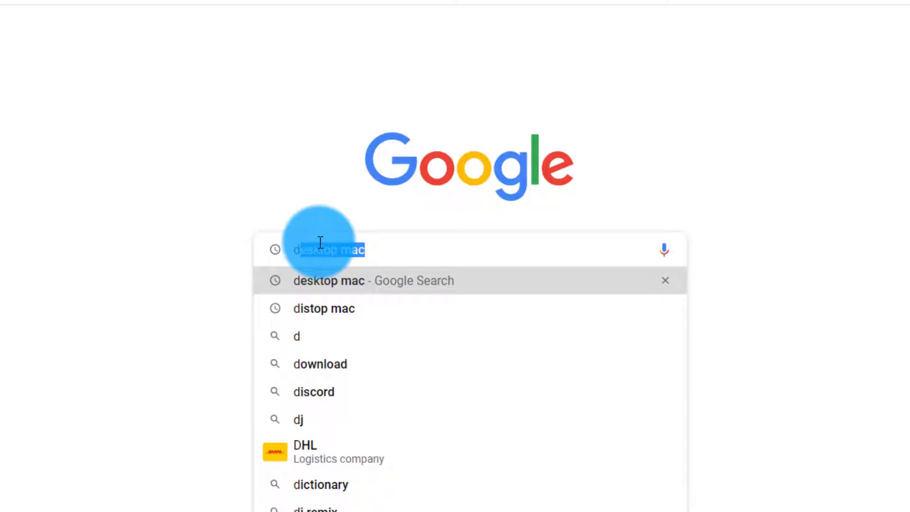
pyautogui.write('owlo')
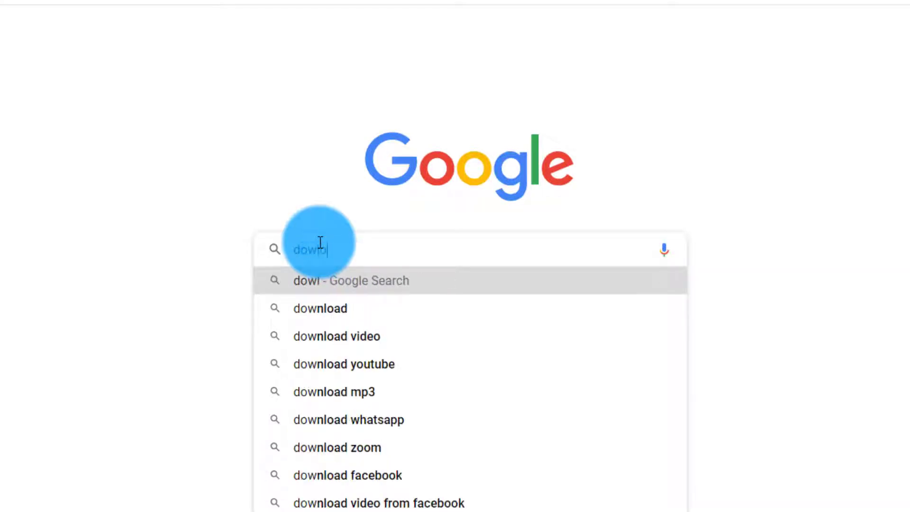
pyautogui.write('ad')
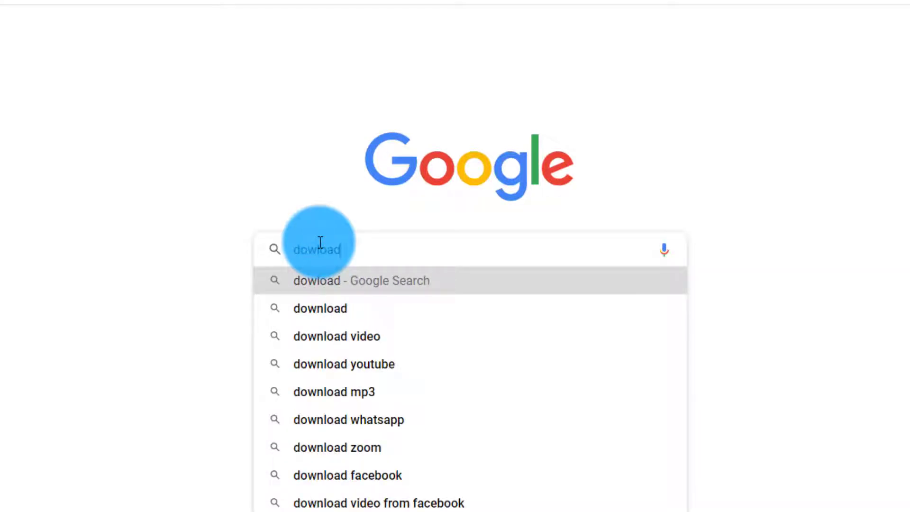
pyautogui.write(' rocket')
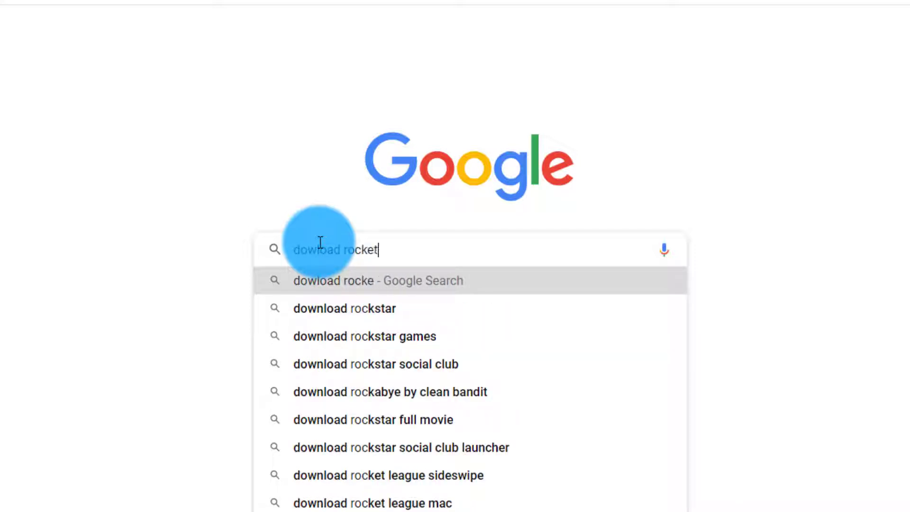
pyautogui.write('d')
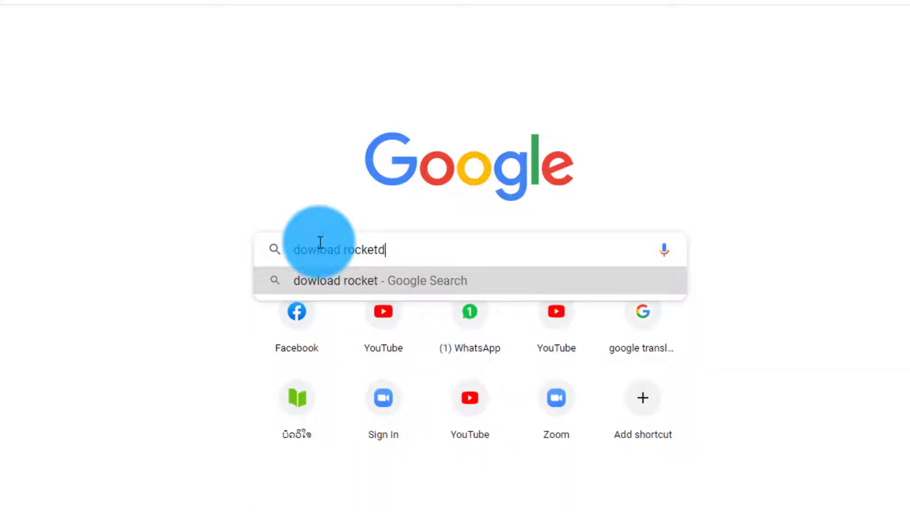
pyautogui.write('o')
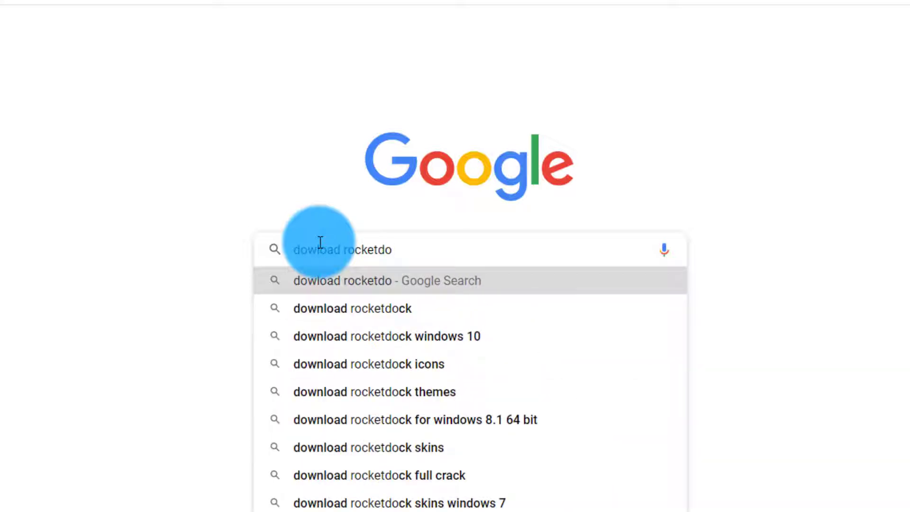
pyautogui.click(383, 316)
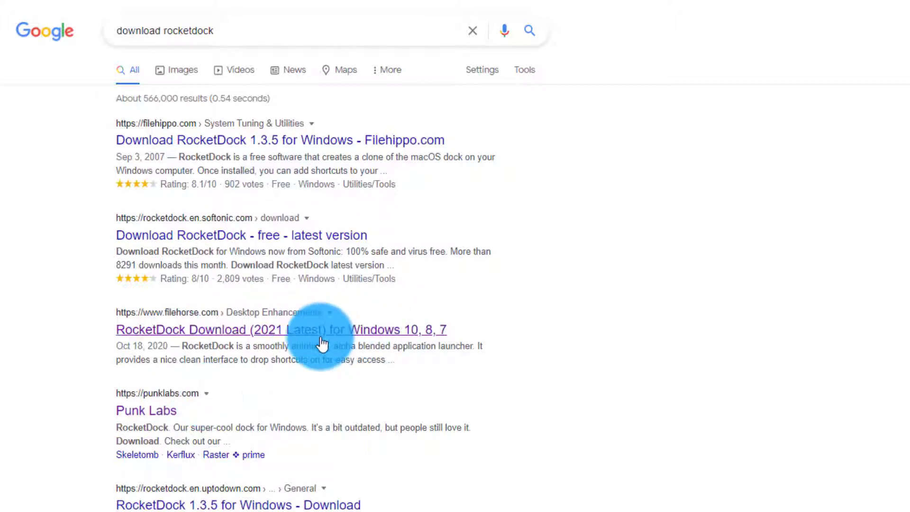
# - Open the FileHorse search result for RocketDock, request its free download, and minimize the browser
pyautogui.click(184, 337)
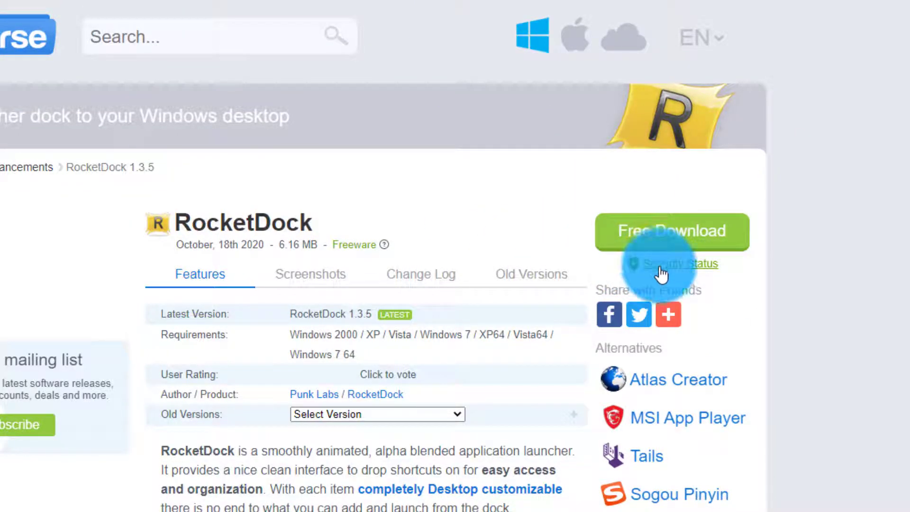
pyautogui.click(687, 229)
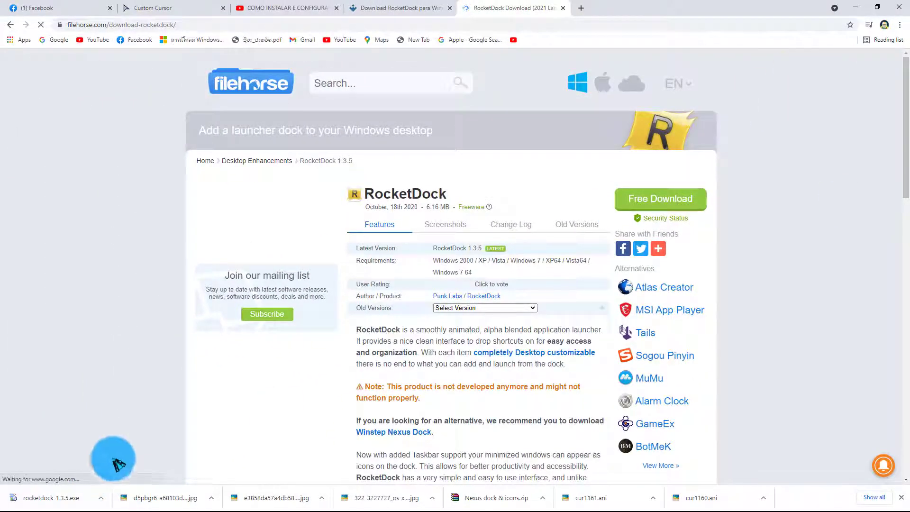
pyautogui.click(103, 498)
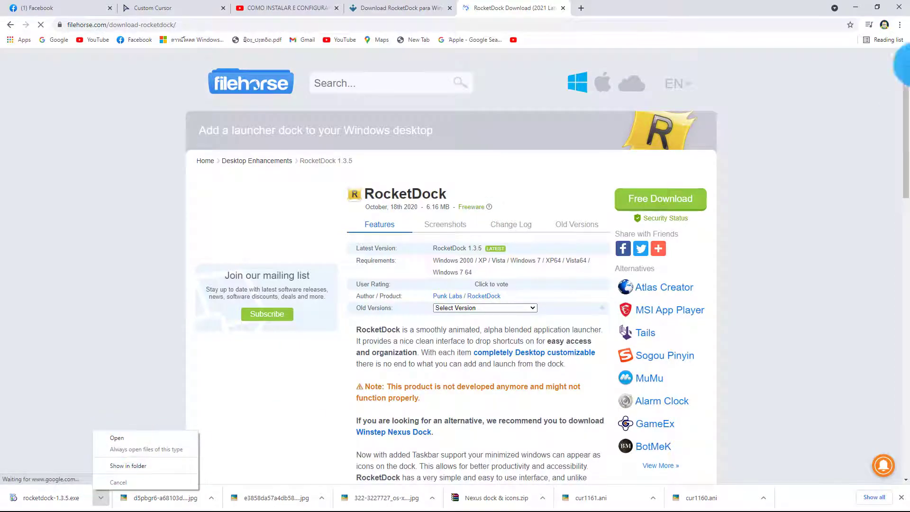
pyautogui.click(855, 7)
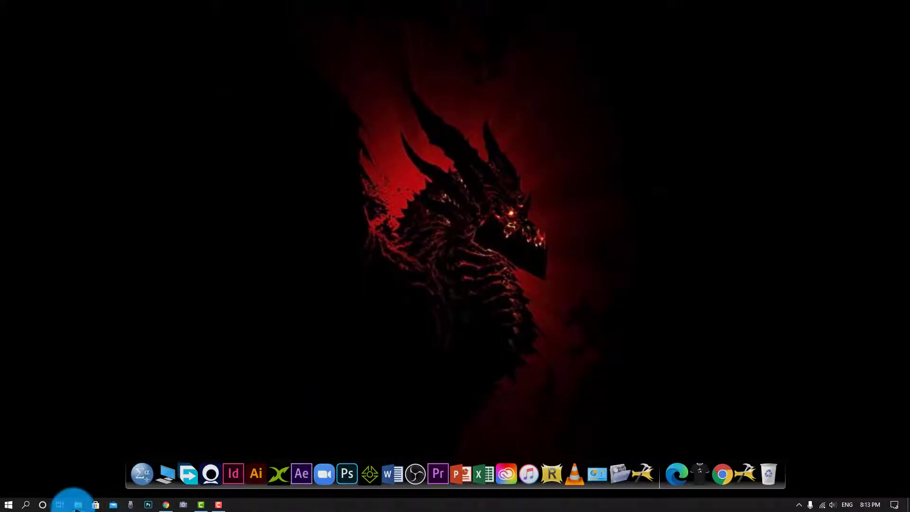
# - Run the rocketdock-1.3.5 installer from the Downloads folder and allow it past the SmartScreen check
pyautogui.click(79, 505)
pyautogui.click(152, 463)
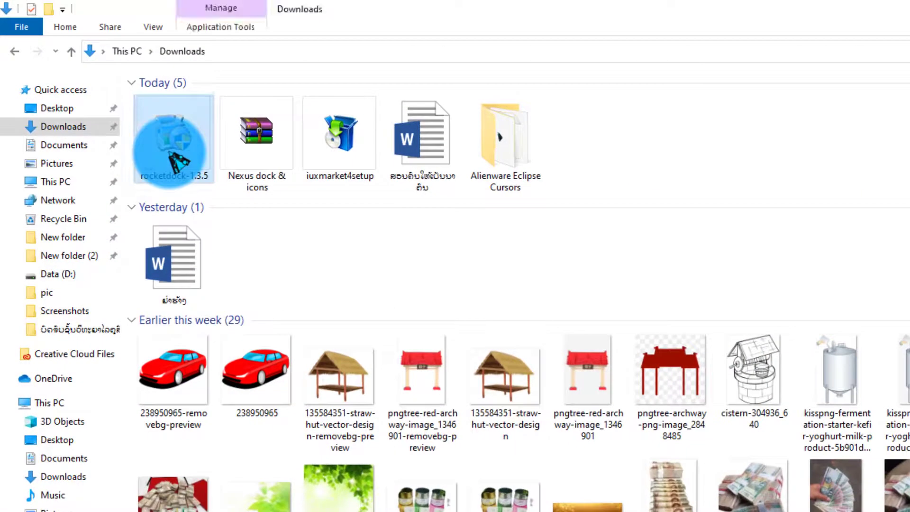
pyautogui.rightClick(171, 154)
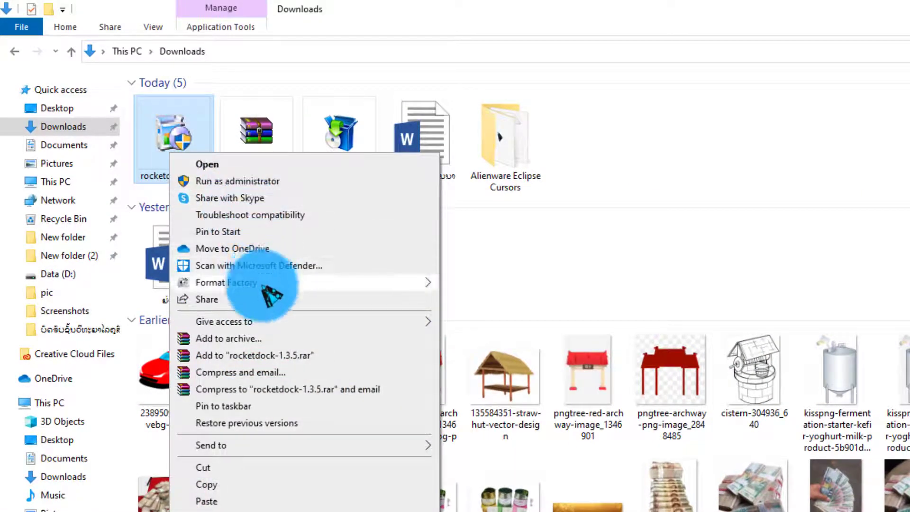
pyautogui.click(179, 151)
pyautogui.rightClick(172, 135)
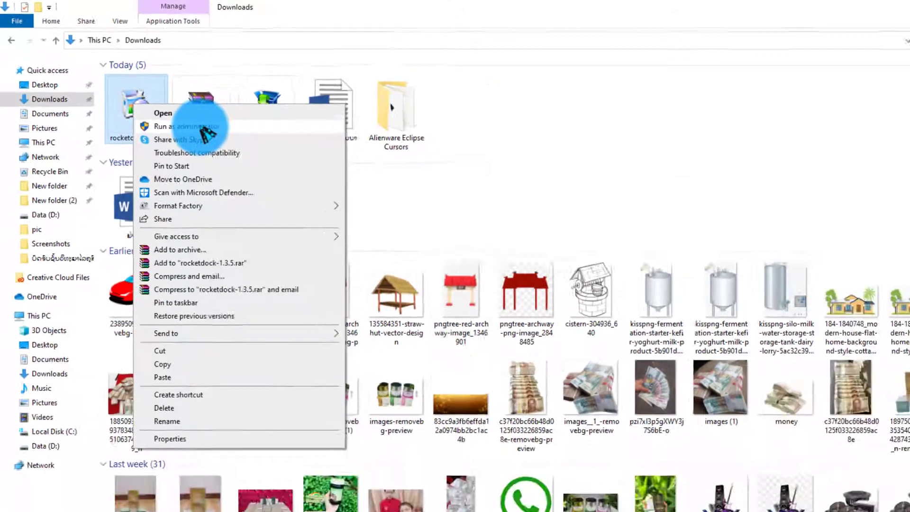
pyautogui.click(265, 162)
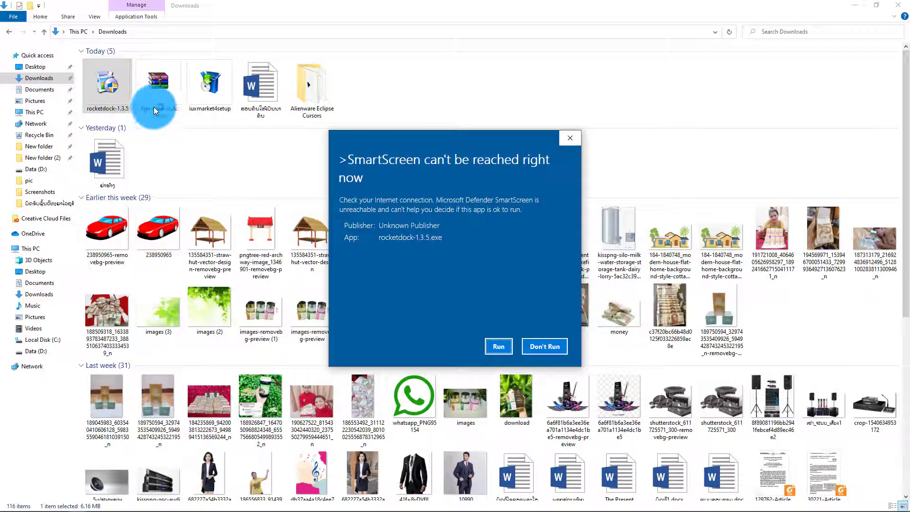
pyautogui.click(499, 350)
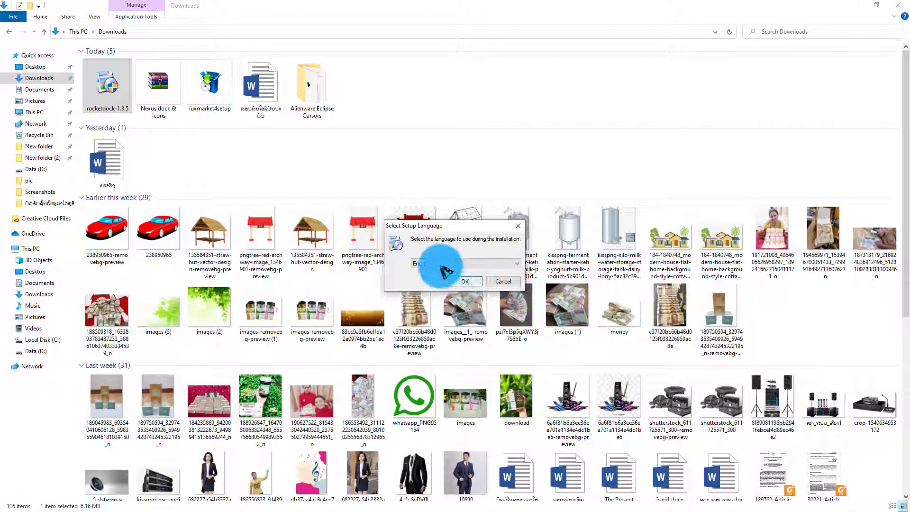
# - Minimize File Explorer, accept English as the setup language, and exit the RocketDock setup
pyautogui.click(855, 5)
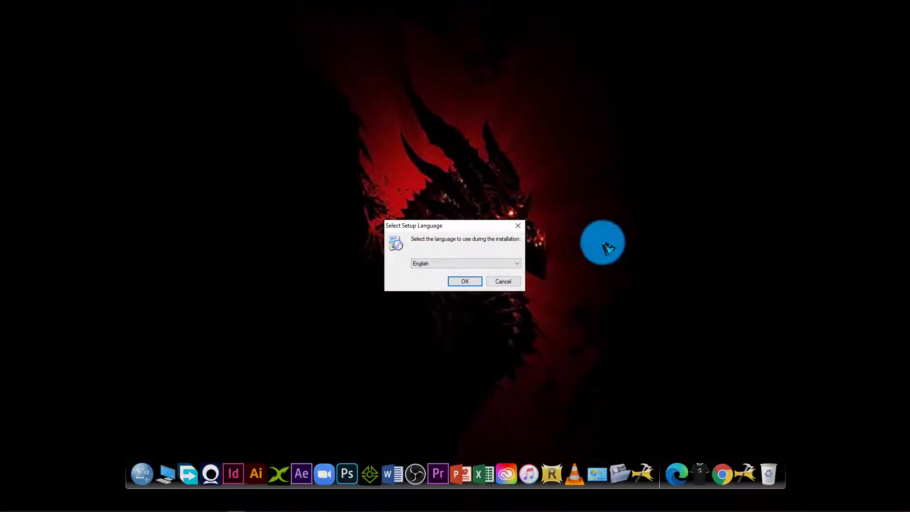
pyautogui.click(466, 282)
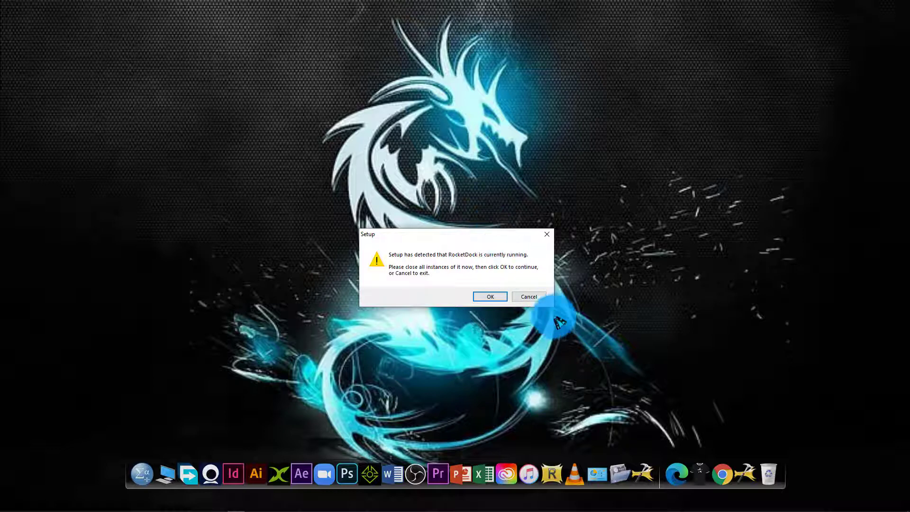
pyautogui.click(540, 299)
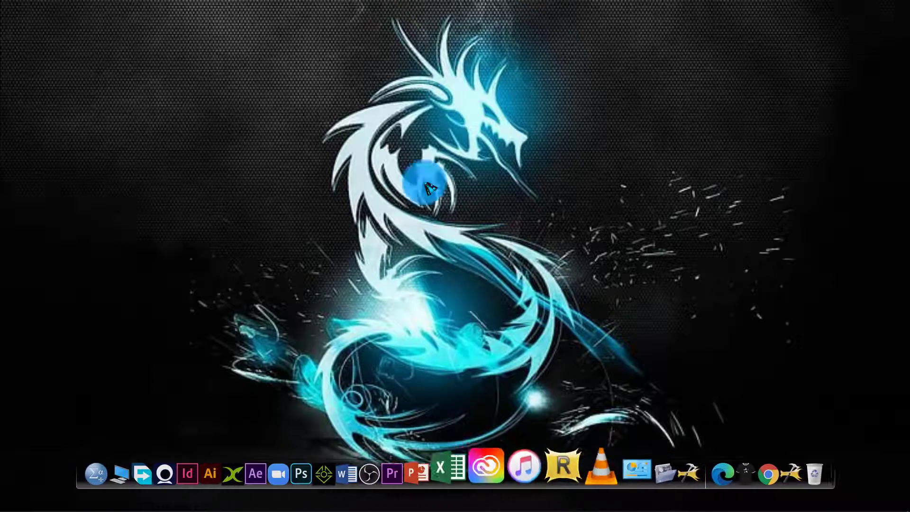
# - Show the desktop icons and select the RocketDock shortcut
pyautogui.rightClick(411, 170)
pyautogui.press('Escape')
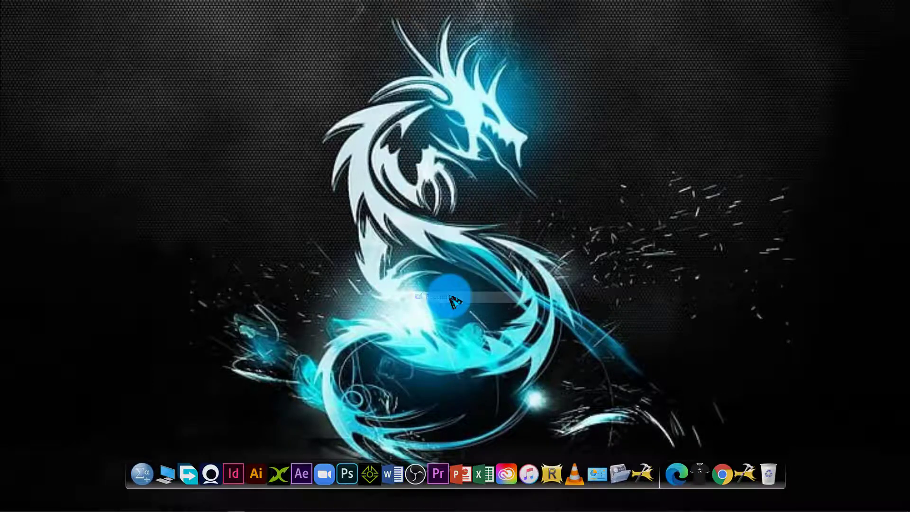
pyautogui.rightClick(330, 60)
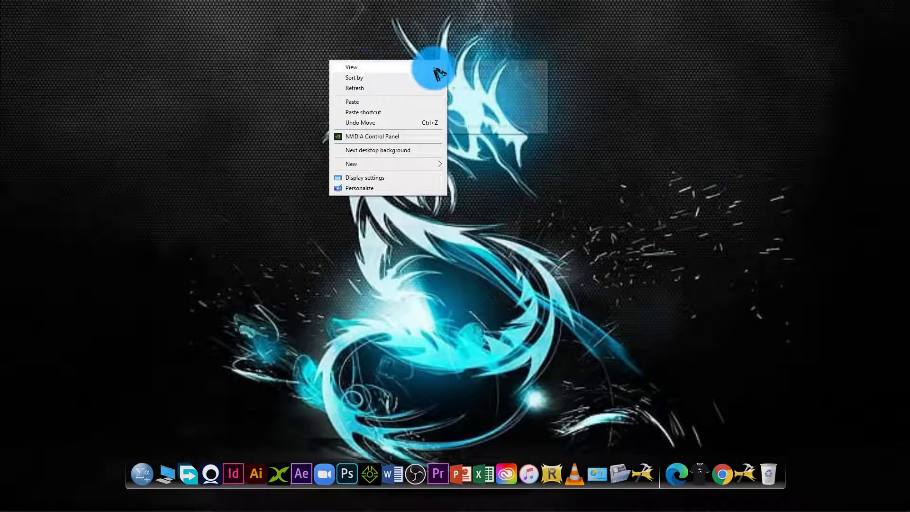
pyautogui.moveTo(431, 67)
pyautogui.click(477, 124)
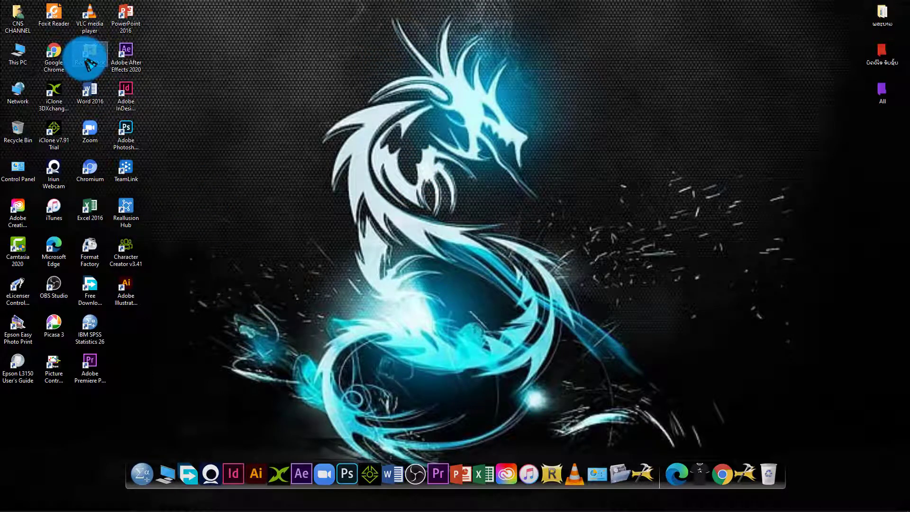
pyautogui.moveTo(88, 61)
pyautogui.mouseDown()
pyautogui.moveTo(46, 52)
pyautogui.moveTo(95, 54)
pyautogui.mouseUp()
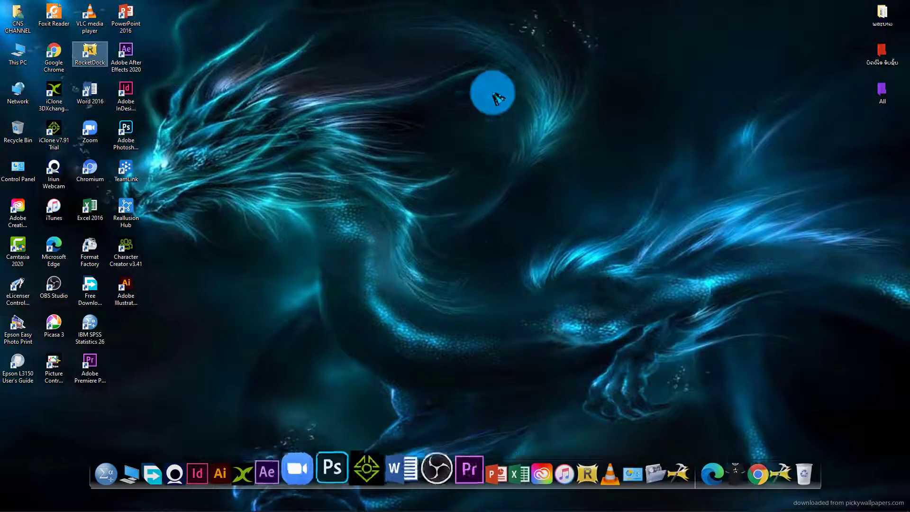
# - Set the dock's screen position to Top in the dock settings and apply it
pyautogui.rightClick(491, 78)
pyautogui.moveTo(517, 95)
pyautogui.rightClick(421, 473)
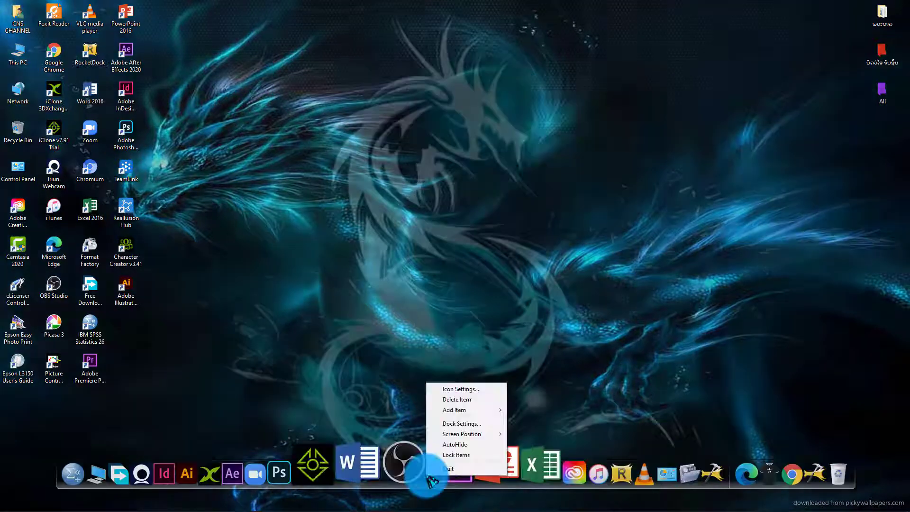
pyautogui.click(469, 423)
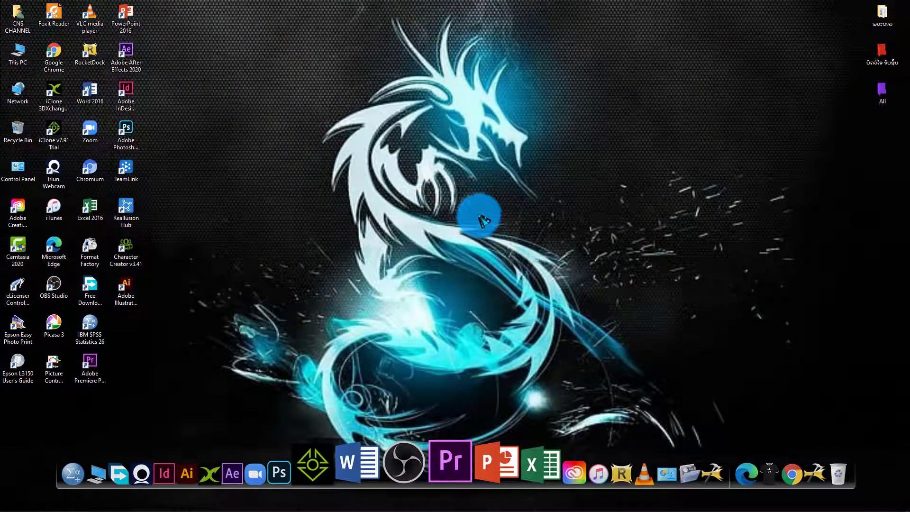
pyautogui.click(438, 204)
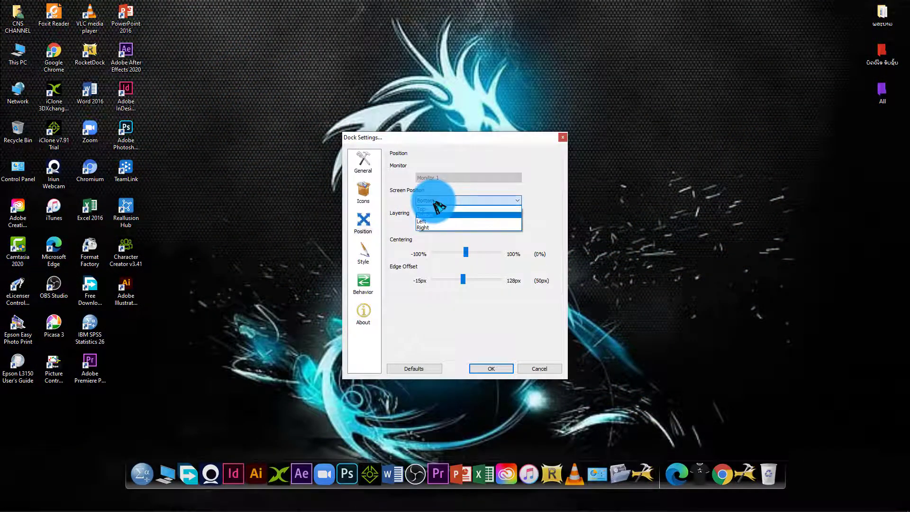
pyautogui.click(428, 209)
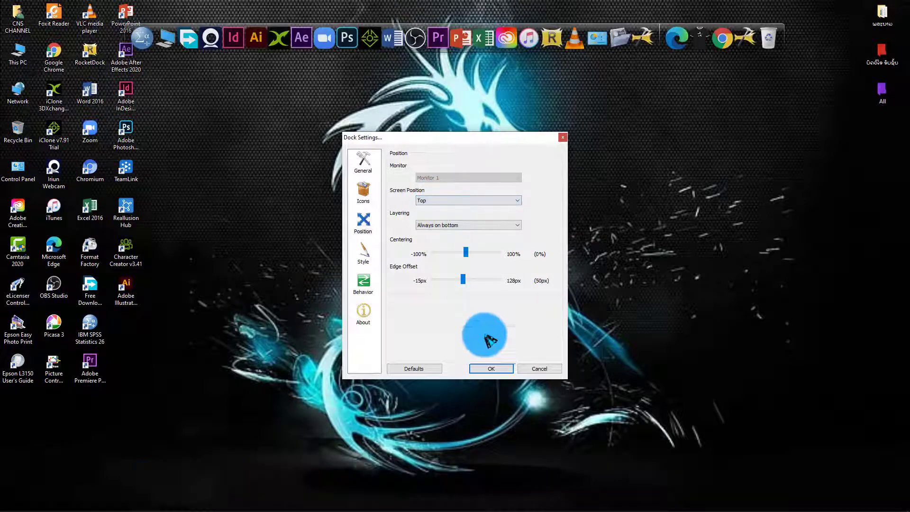
pyautogui.click(493, 369)
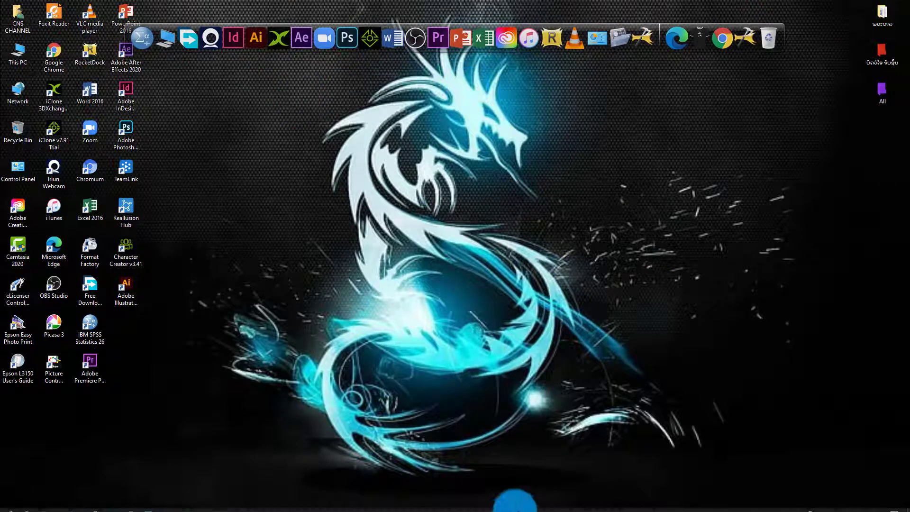
# - Reopen the dock settings and set the dock's screen position to Bottom
pyautogui.rightClick(565, 25)
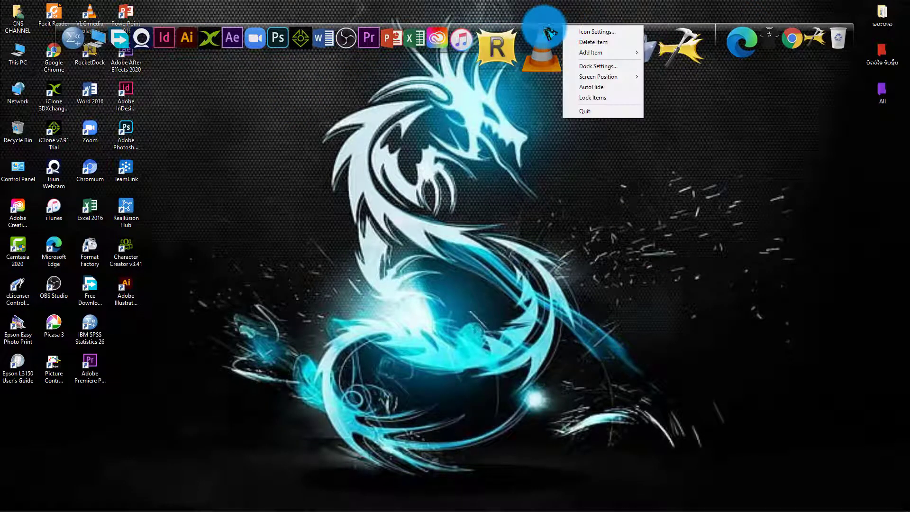
pyautogui.press('Escape')
pyautogui.rightClick(549, 32)
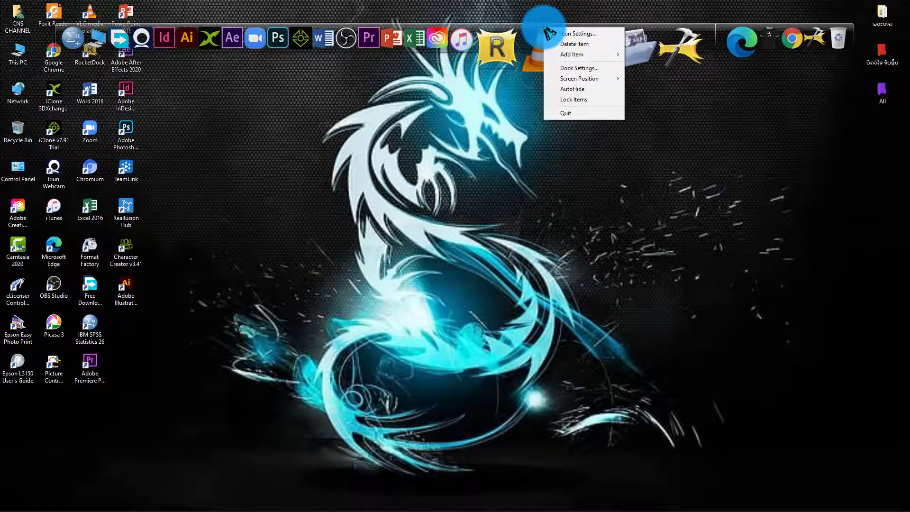
pyautogui.click(584, 69)
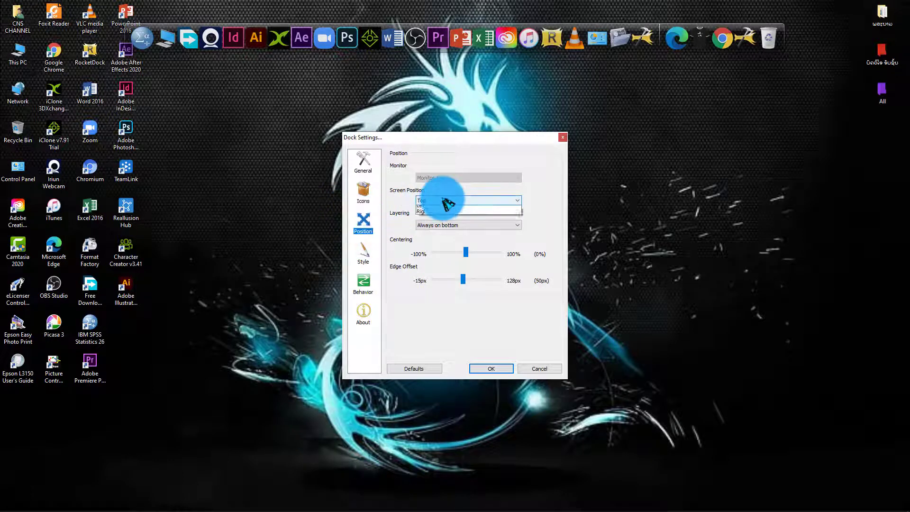
pyautogui.click(434, 221)
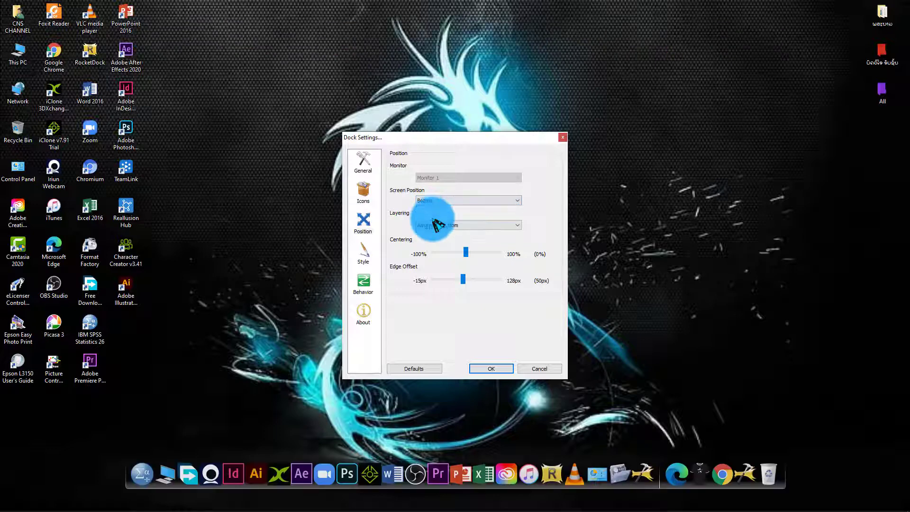
pyautogui.click(491, 368)
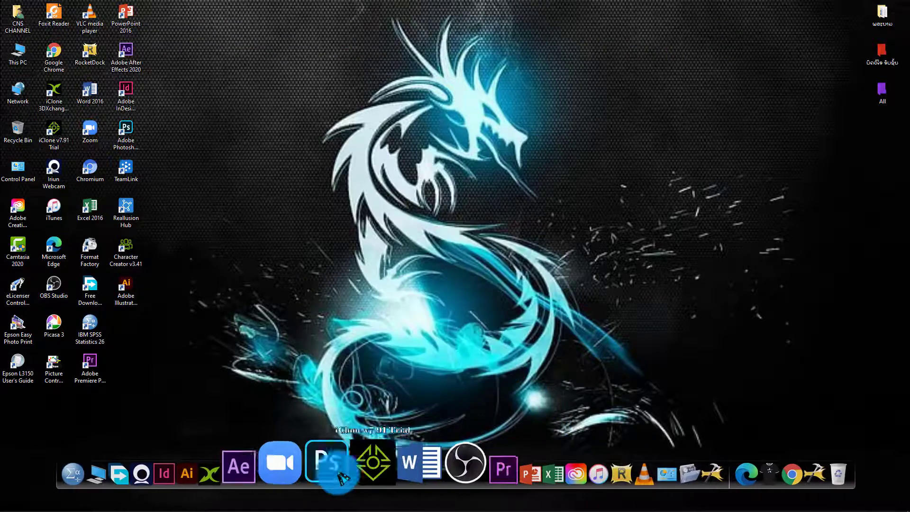
# - Add the desktop's Nikon Picture Control shortcut to the dock between the PowerPoint and Excel icons
pyautogui.rightClick(280, 127)
pyautogui.click(279, 122)
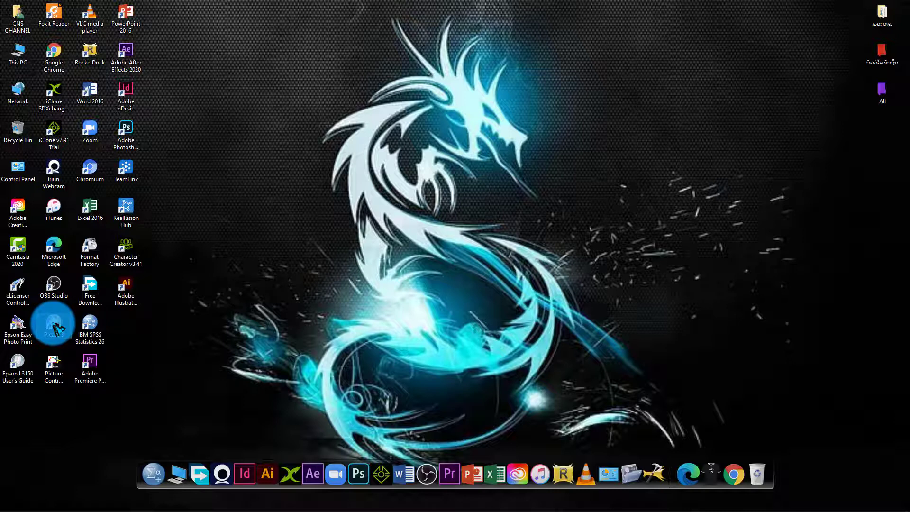
pyautogui.moveTo(56, 372); pyautogui.dragTo(478, 469)
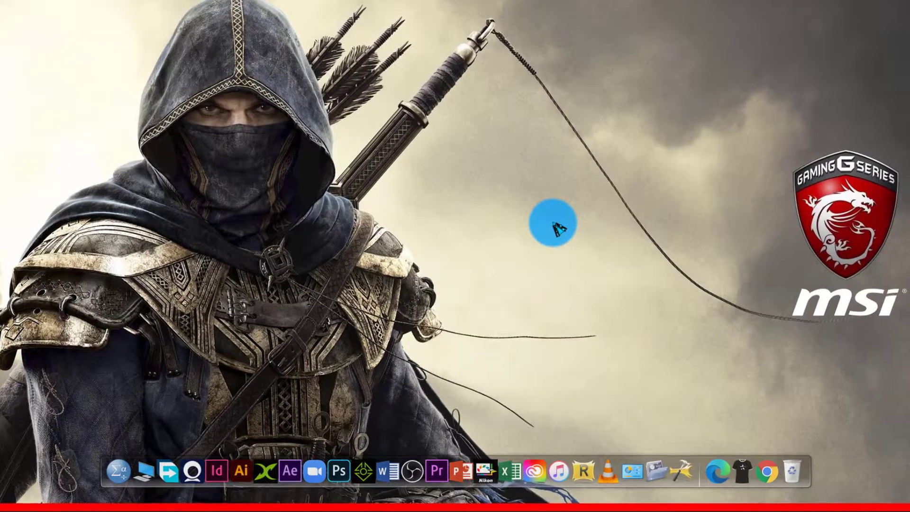
pyautogui.rightClick(550, 236)
pyautogui.click(586, 266)
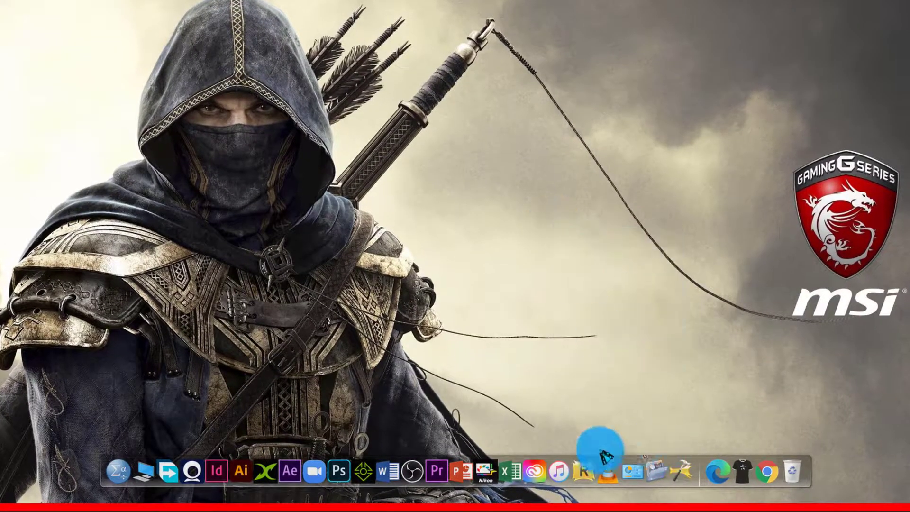
pyautogui.rightClick(589, 472)
pyautogui.click(639, 414)
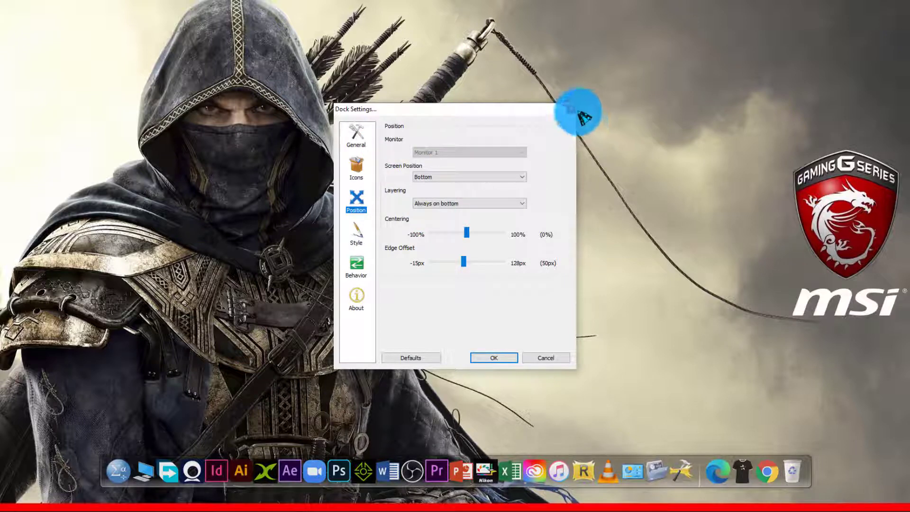
pyautogui.moveTo(491, 115); pyautogui.dragTo(595, 134)
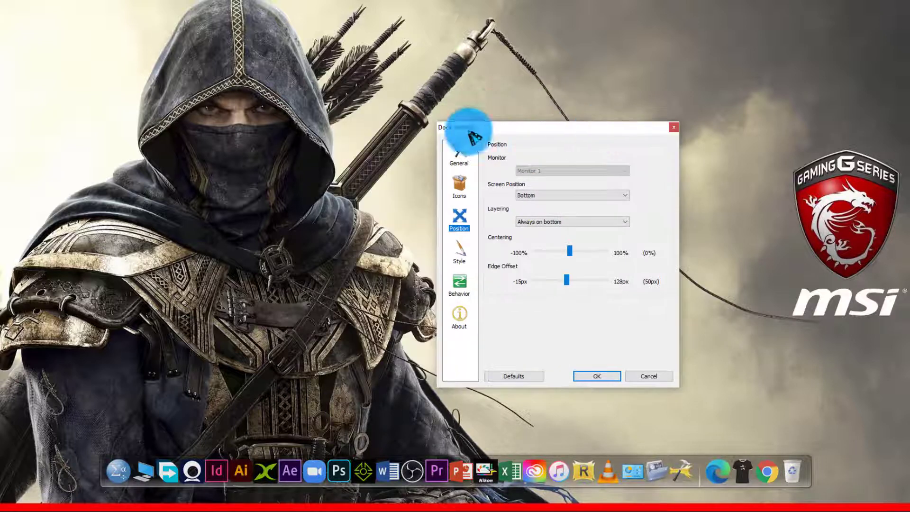
pyautogui.click(673, 128)
# - Open the dock settings and look through the General and Icons options
pyautogui.rightClick(558, 482)
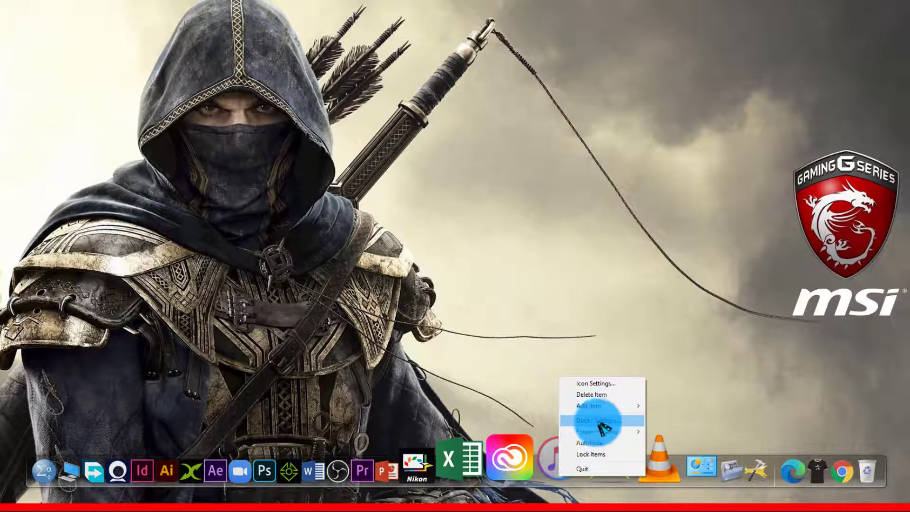
pyautogui.click(615, 422)
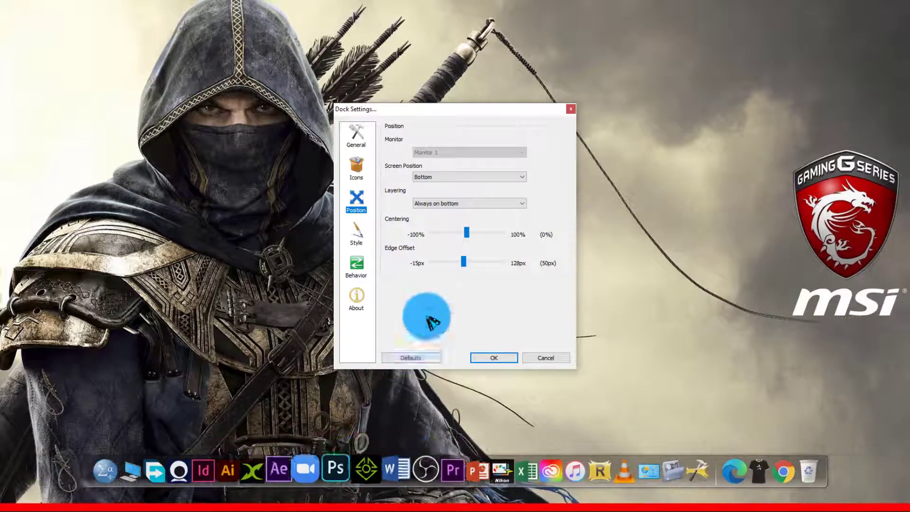
pyautogui.click(365, 139)
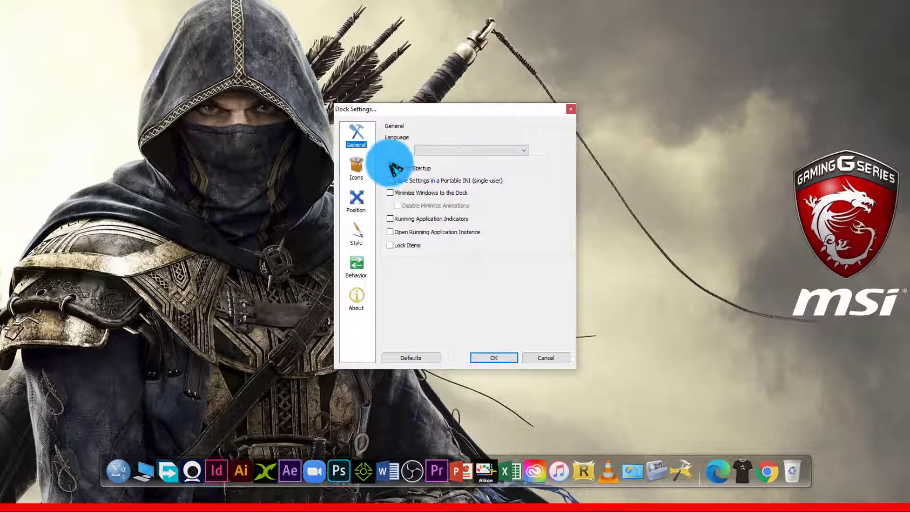
pyautogui.click(358, 167)
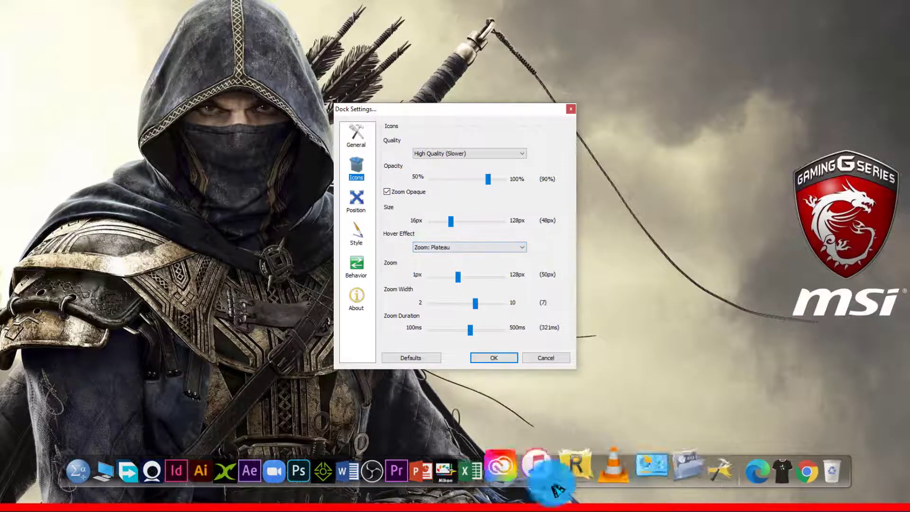
# - Set the dock icon size to 52 px and the hover effect to Zoom: Bubble
pyautogui.moveTo(450, 222); pyautogui.dragTo(439, 222)
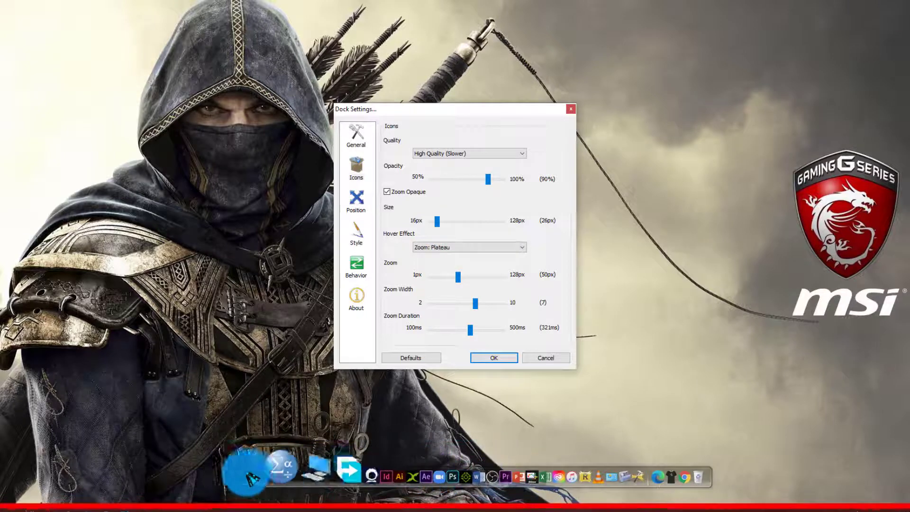
pyautogui.click(438, 222)
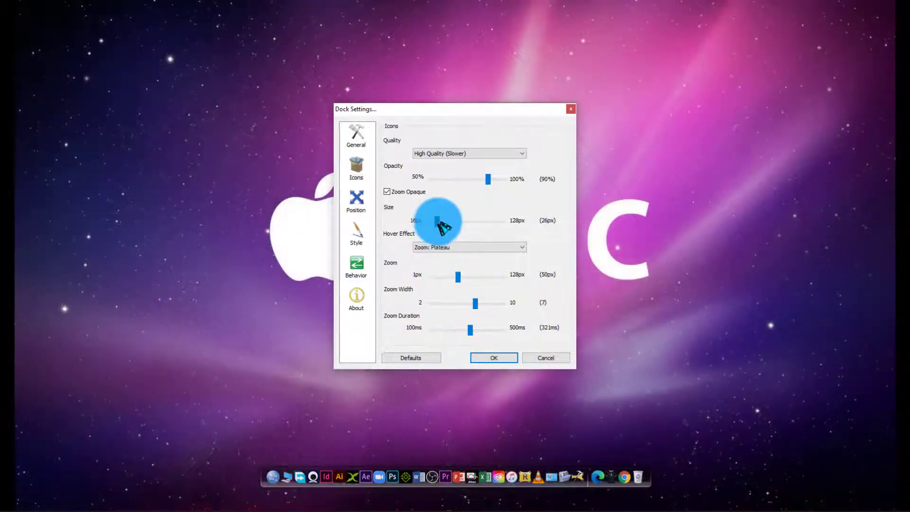
pyautogui.moveTo(440, 227)
pyautogui.mouseDown()
pyautogui.moveTo(467, 231)
pyautogui.moveTo(453, 230)
pyautogui.mouseUp()
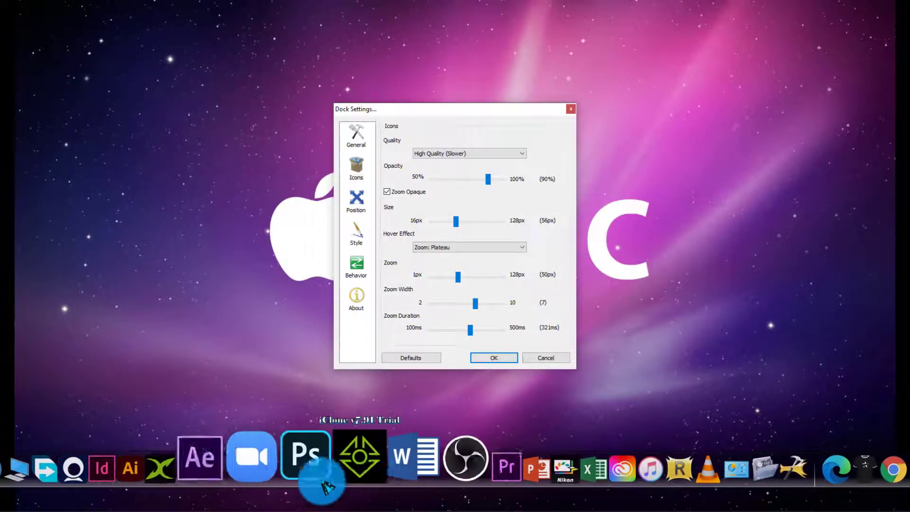
pyautogui.moveTo(456, 221); pyautogui.dragTo(458, 224)
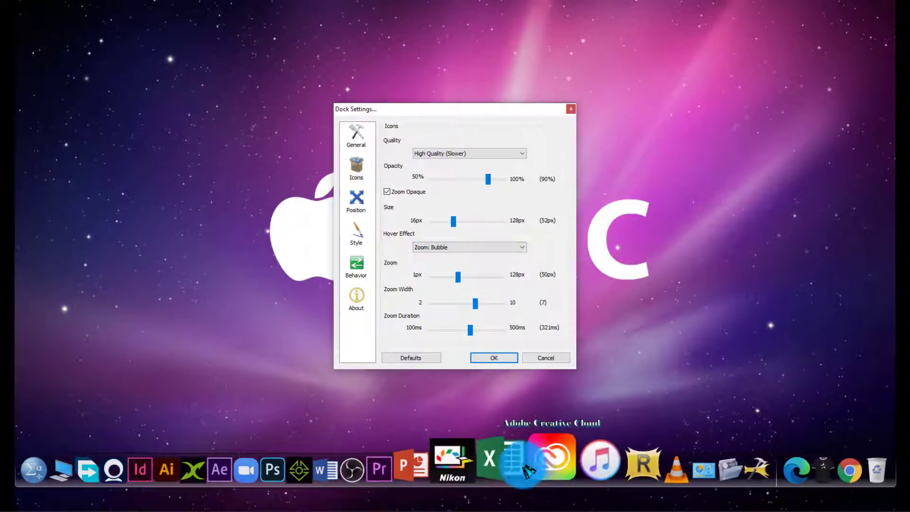
# - Try the Zoom: Flat hover effect, settle on Zoom: Plateau, and set the icon zoom to 61 px
pyautogui.click(434, 249)
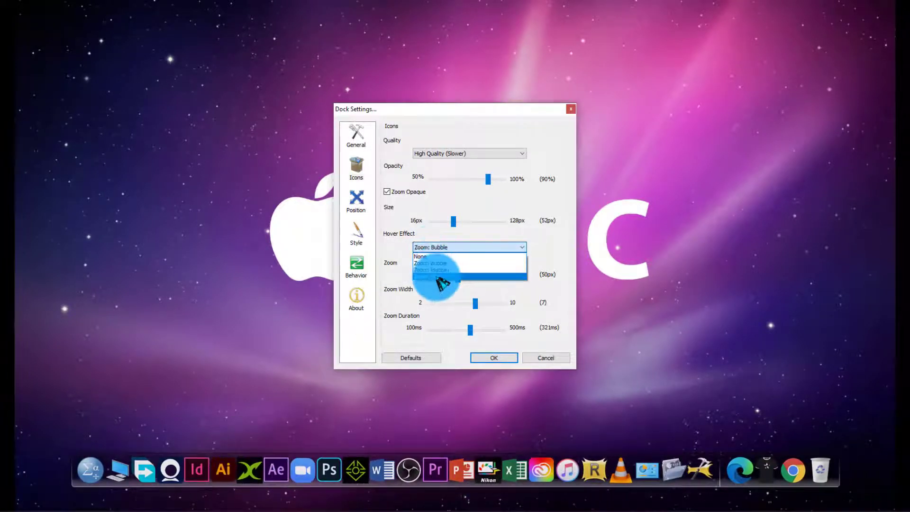
pyautogui.click(436, 277)
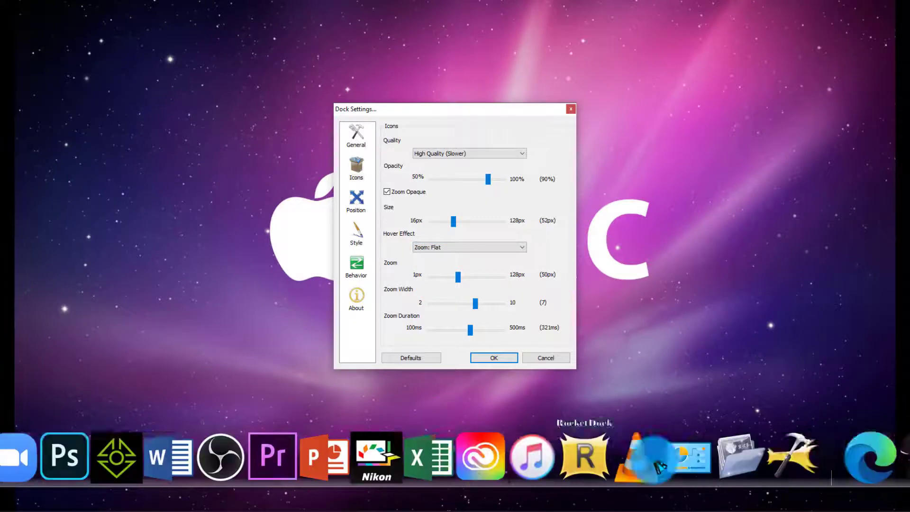
pyautogui.click(464, 248)
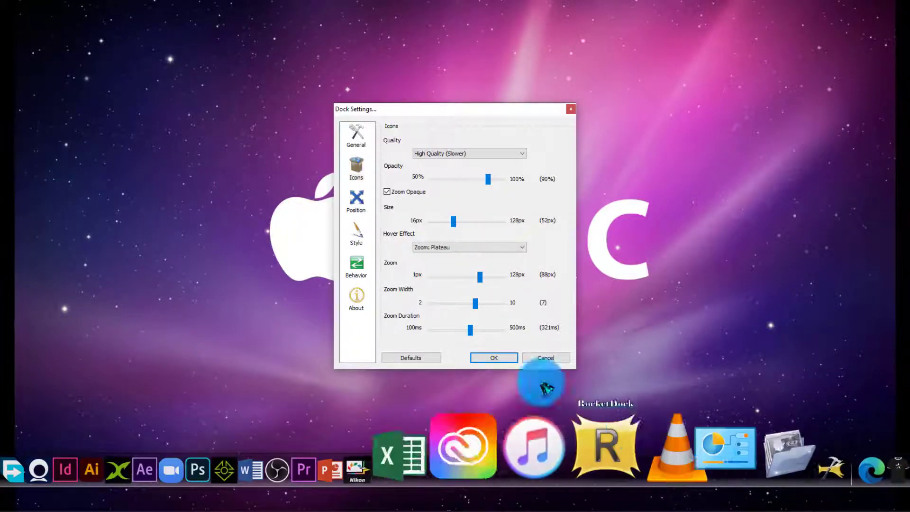
pyautogui.moveTo(440, 282); pyautogui.dragTo(441, 282)
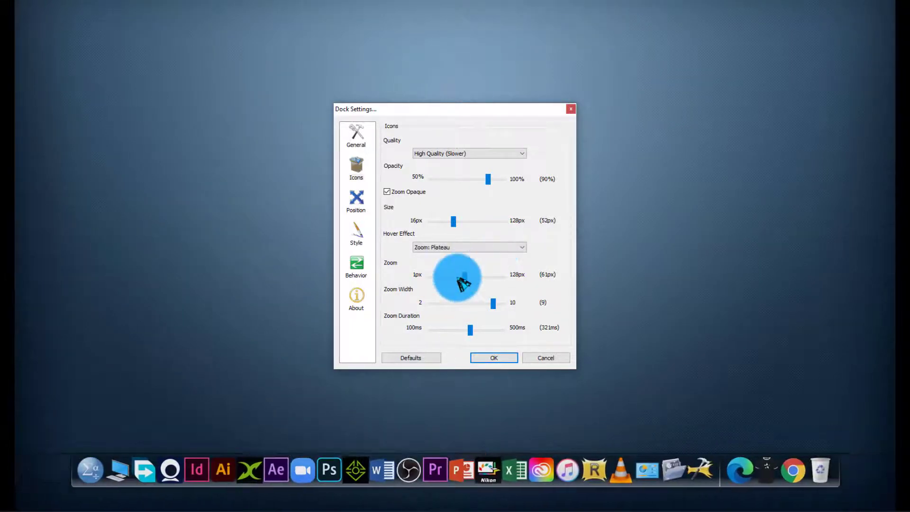
# - Set the zoom width to 3 and the zoom duration to 500 ms, keeping the icon quality at High Quality (Slower)
pyautogui.click(448, 304)
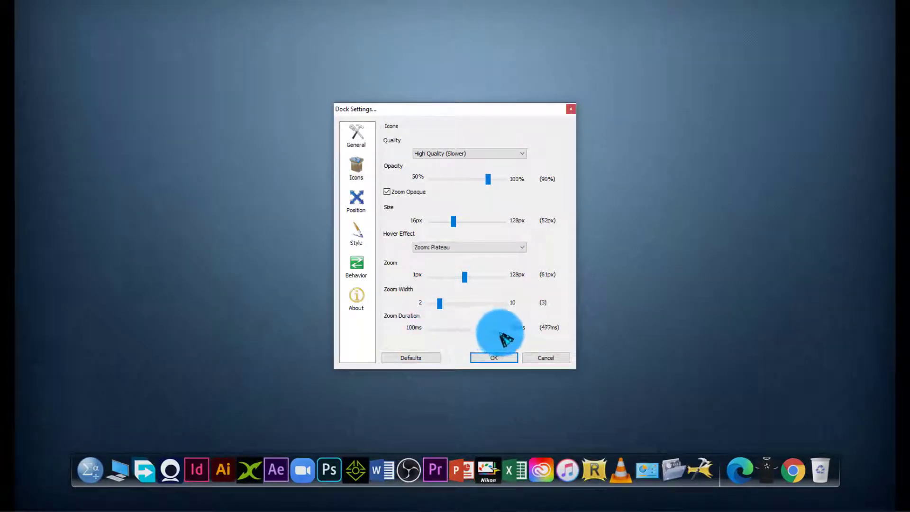
pyautogui.moveTo(503, 337); pyautogui.dragTo(498, 331)
pyautogui.moveTo(503, 337); pyautogui.dragTo(509, 334)
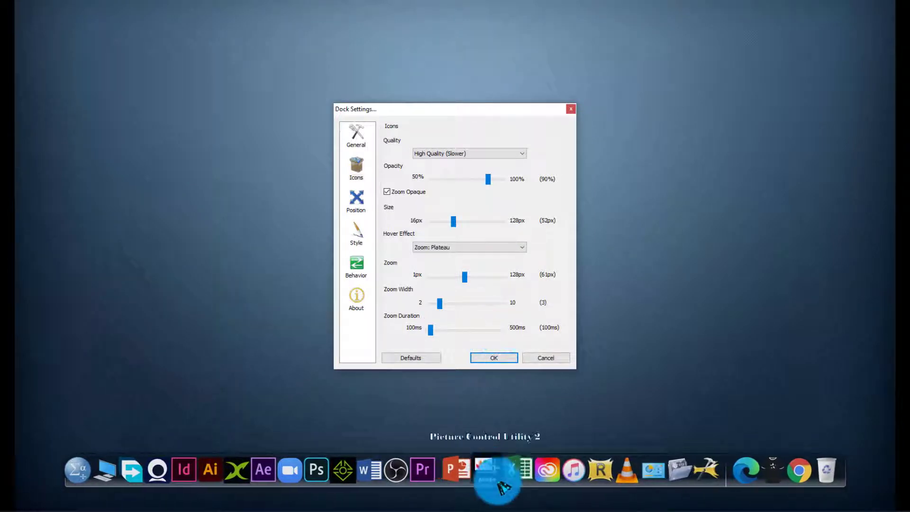
pyautogui.moveTo(430, 329); pyautogui.dragTo(495, 334)
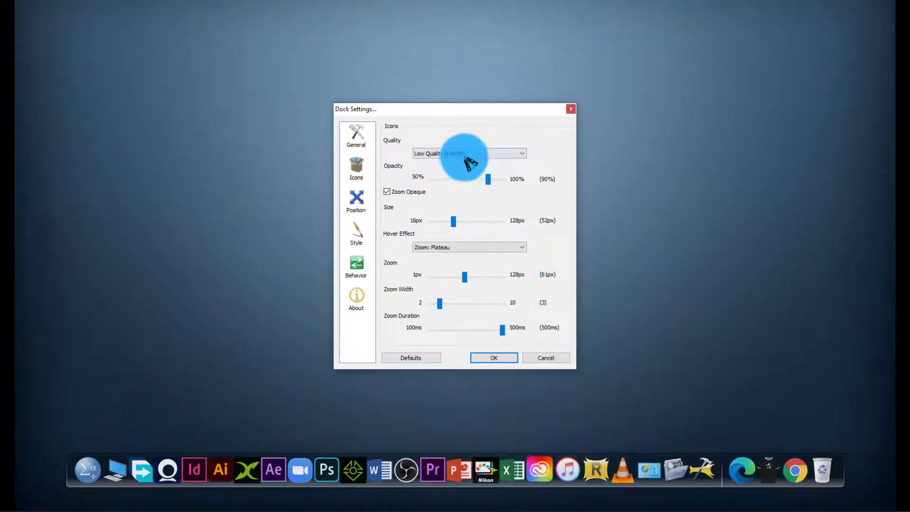
pyautogui.click(466, 156)
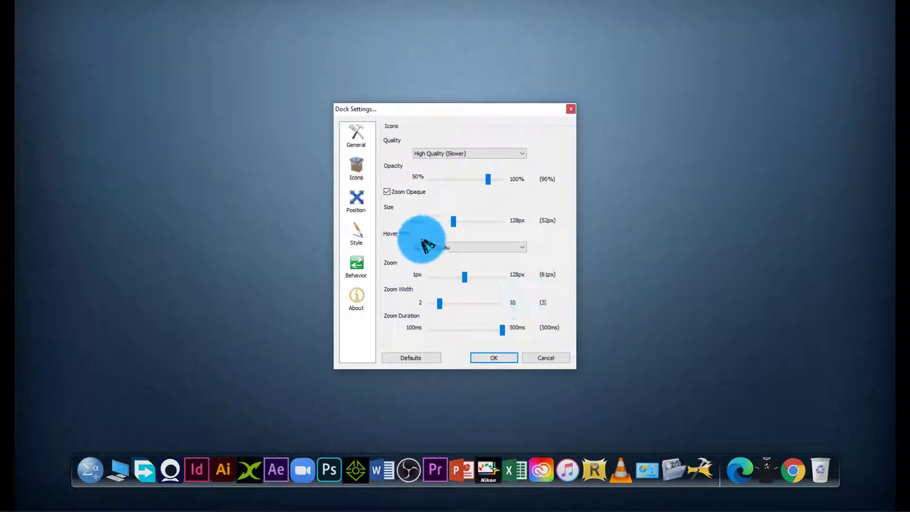
# - Try the Left and Right screen positions for the dock and return it to Bottom
pyautogui.click(359, 201)
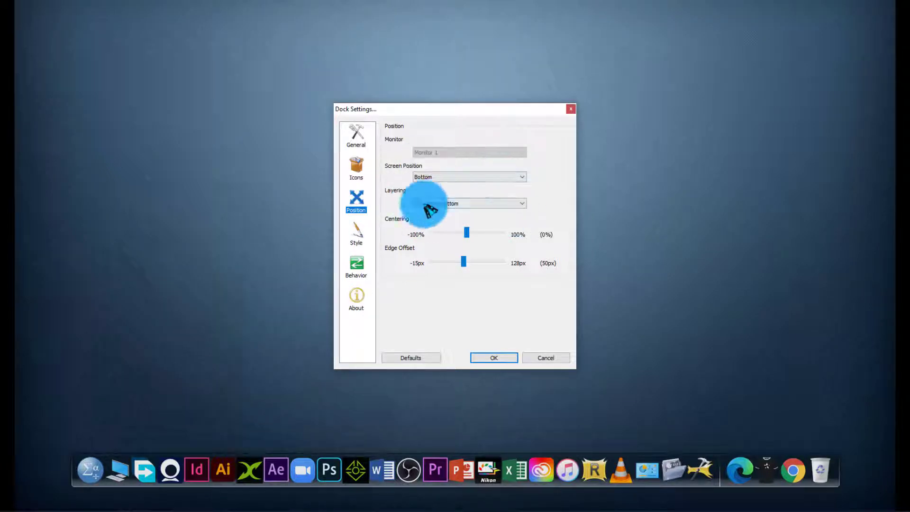
pyautogui.click(474, 180)
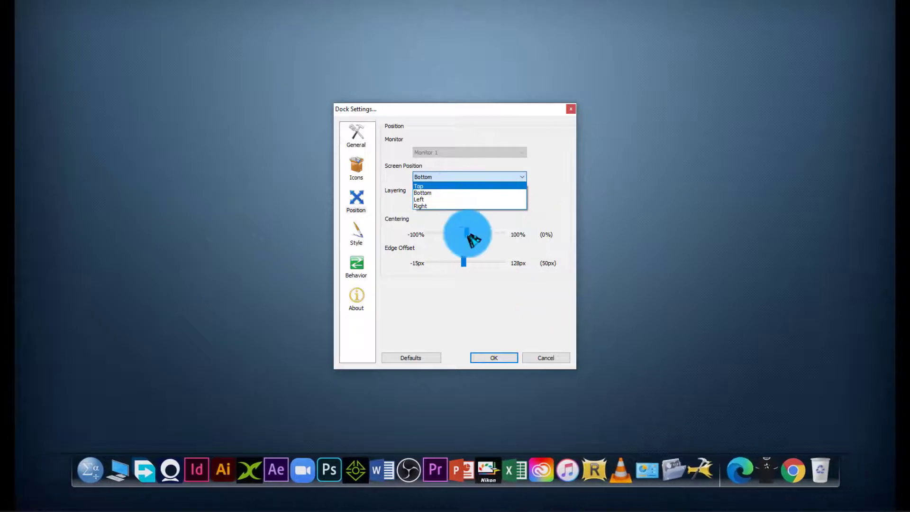
pyautogui.click(440, 199)
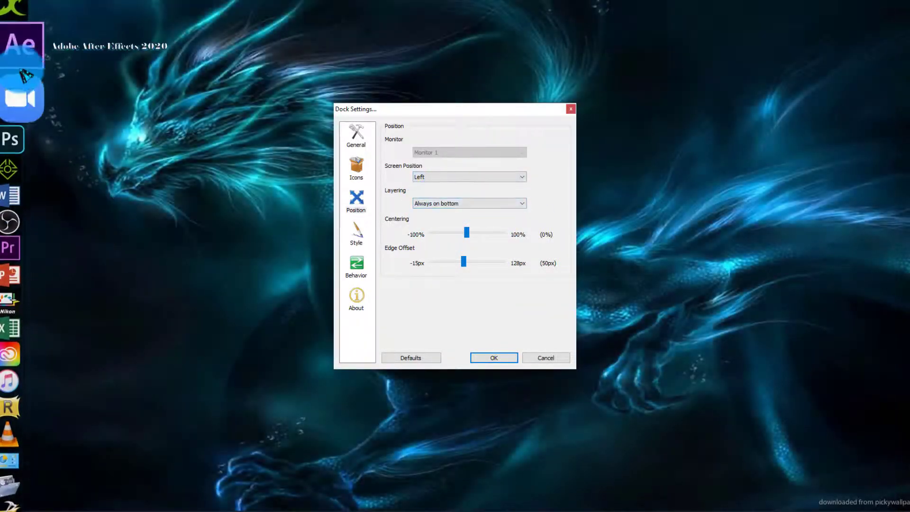
pyautogui.click(429, 177)
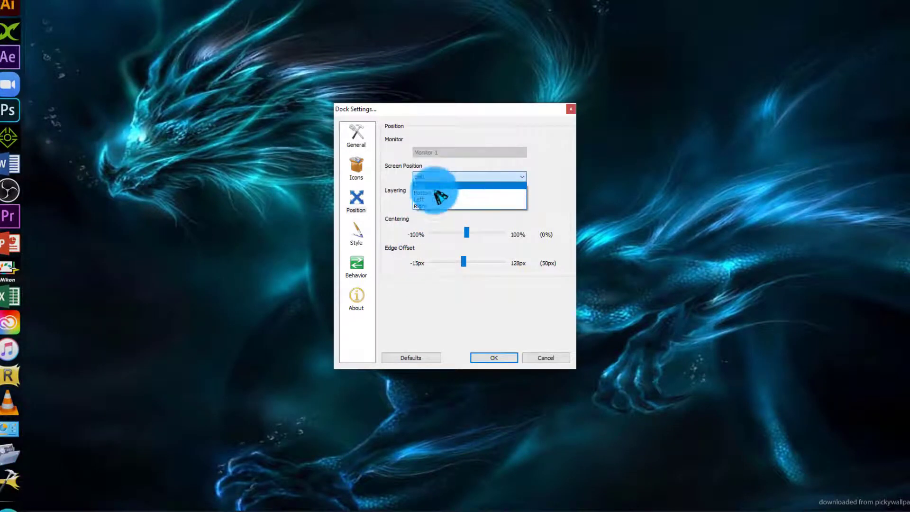
pyautogui.click(438, 206)
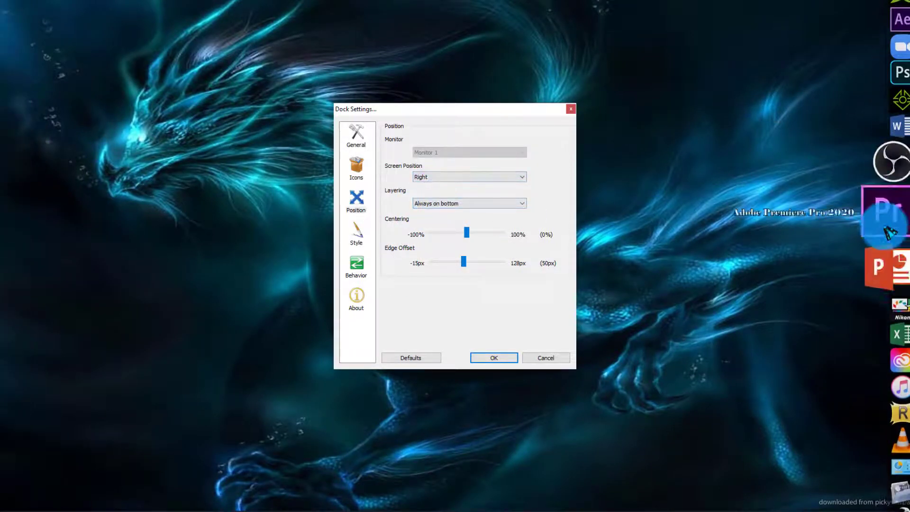
pyautogui.click(478, 178)
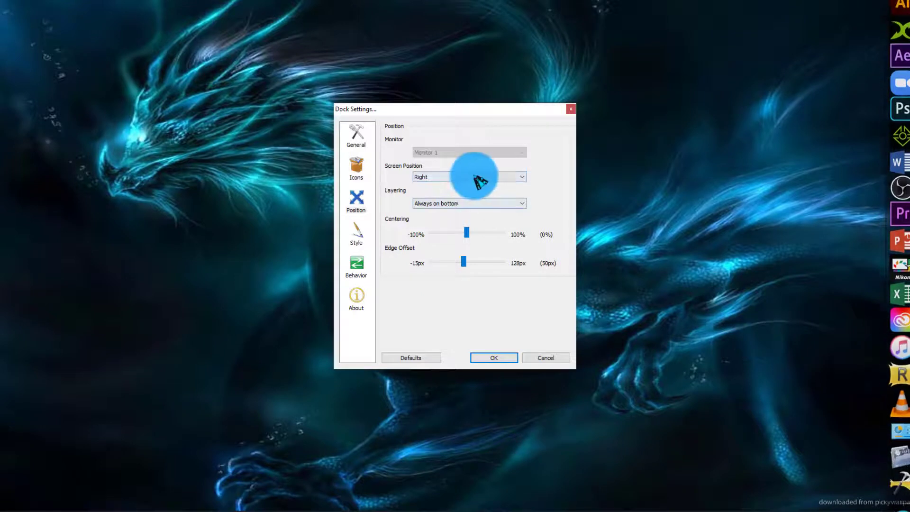
pyautogui.click(428, 192)
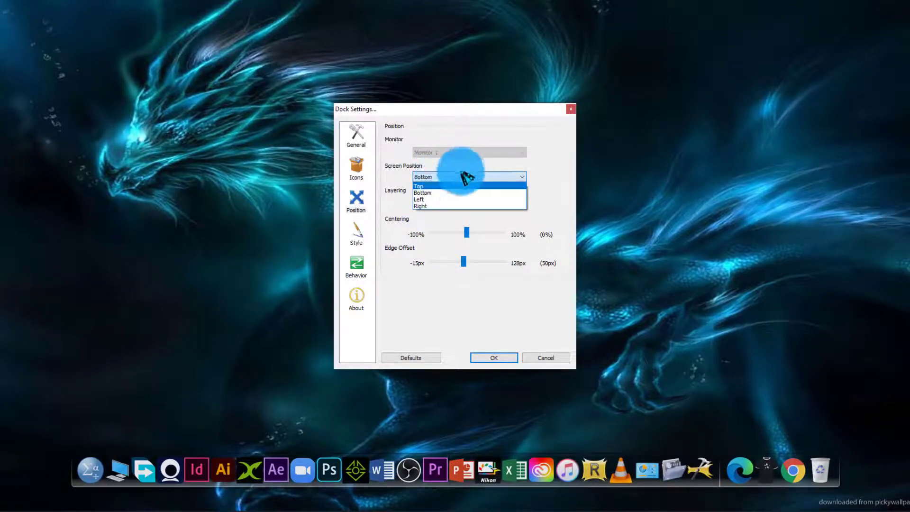
pyautogui.click(479, 315)
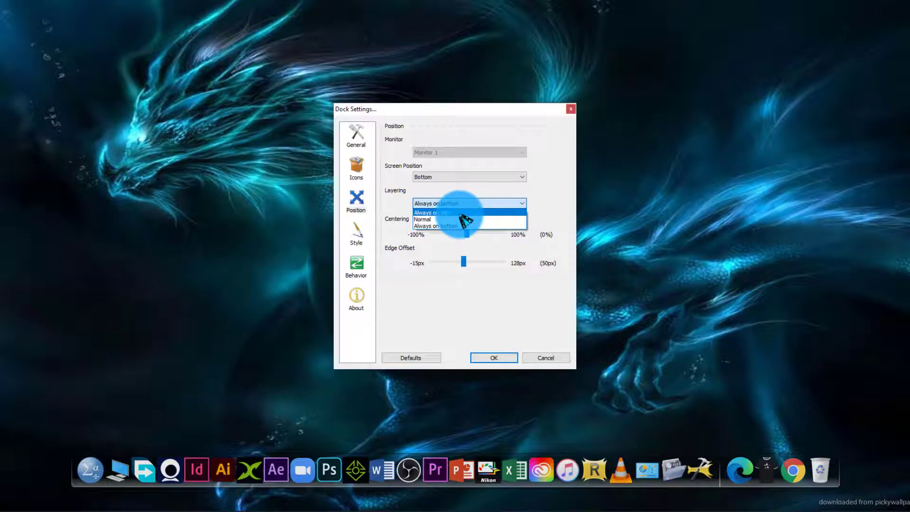
# - Try the Always on top layering for the dock and switch it back to Always on bottom
pyautogui.click(460, 213)
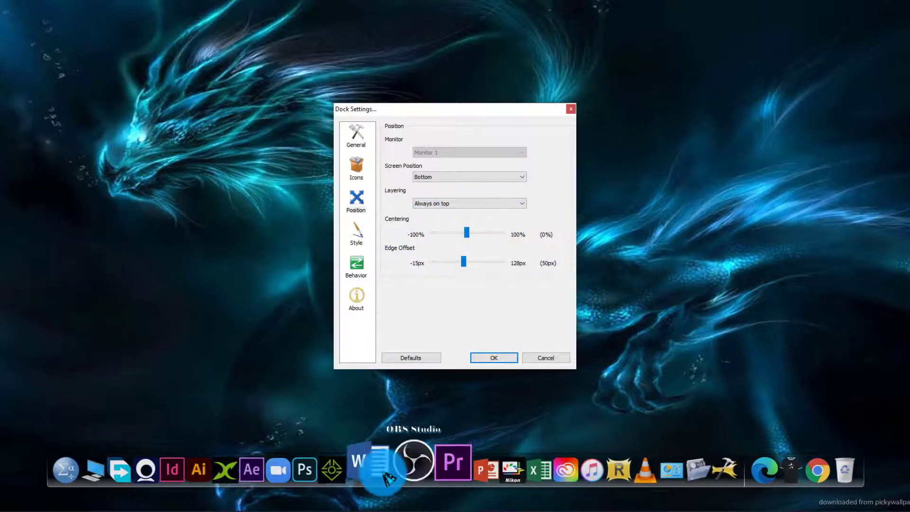
pyautogui.click(458, 204)
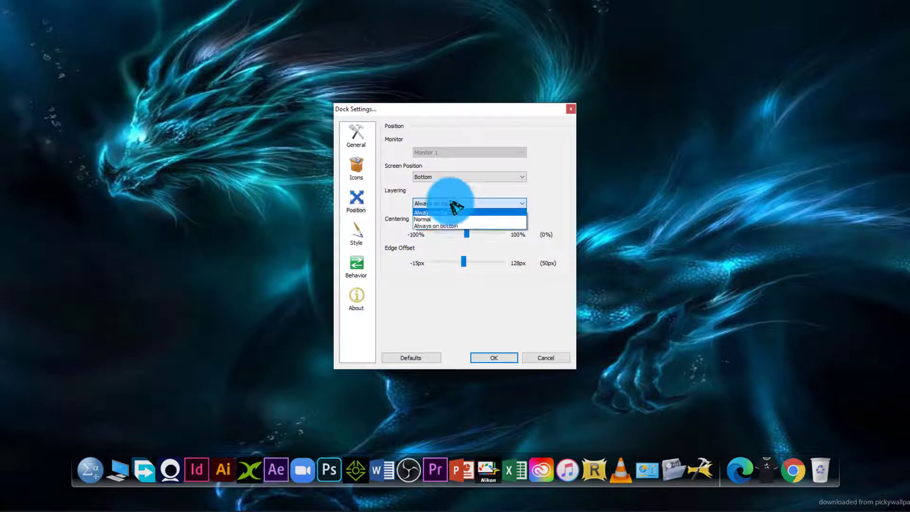
pyautogui.click(453, 226)
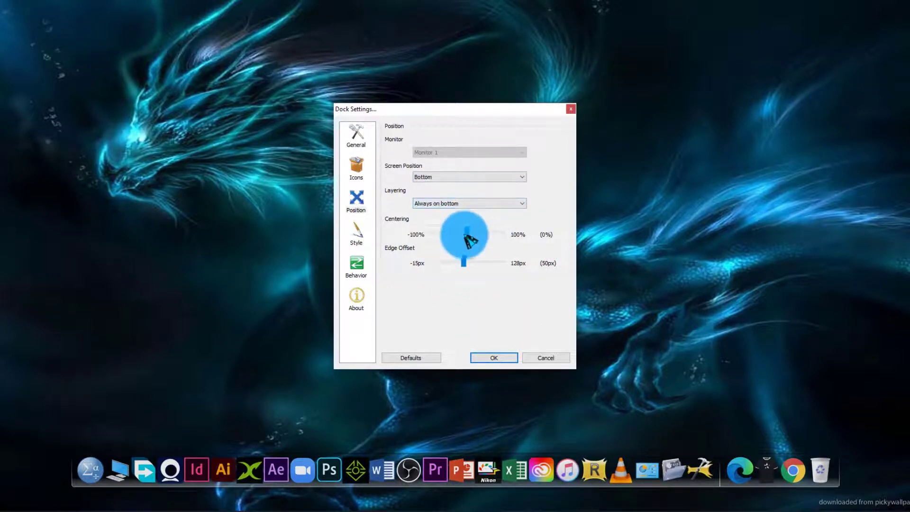
# - Set the dock's centering to -17% and its edge offset to 38 px
pyautogui.moveTo(467, 236)
pyautogui.mouseDown()
pyautogui.moveTo(500, 247)
pyautogui.moveTo(366, 234)
pyautogui.moveTo(468, 242)
pyautogui.mouseUp()
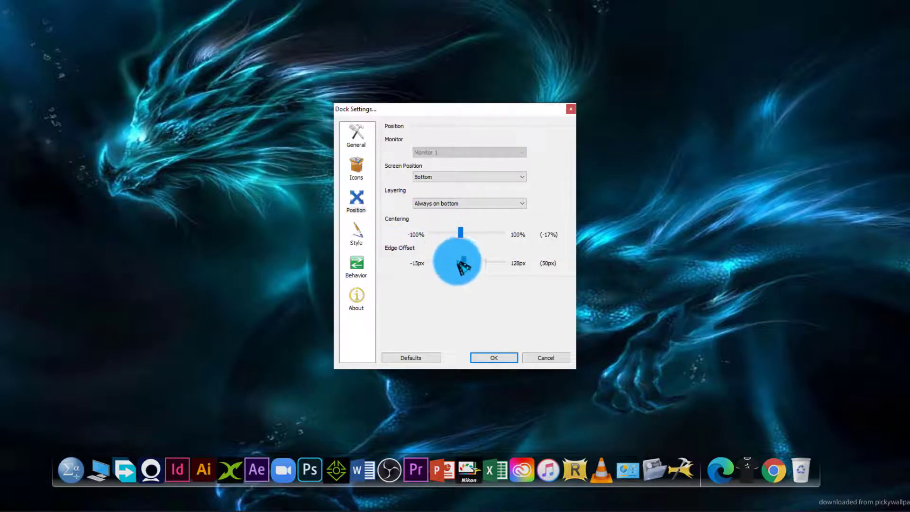
pyautogui.moveTo(468, 263); pyautogui.dragTo(447, 508)
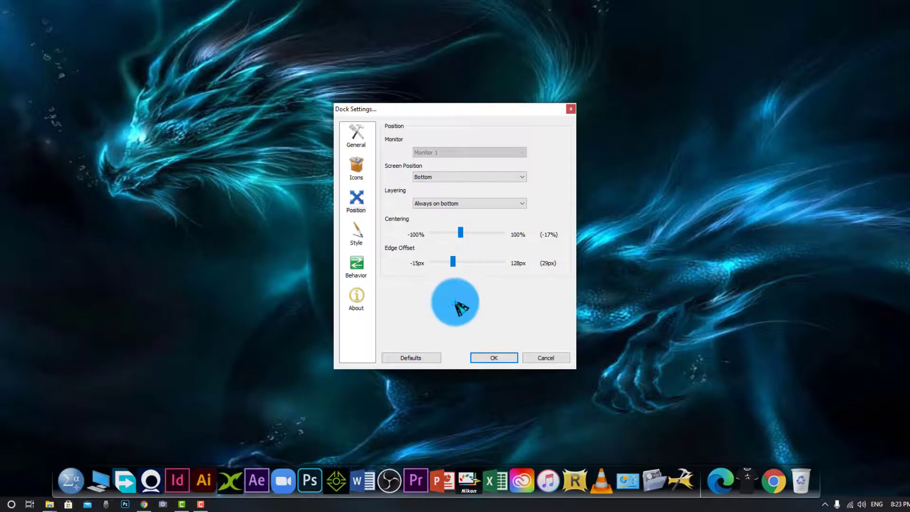
pyautogui.moveTo(455, 260); pyautogui.dragTo(479, 507)
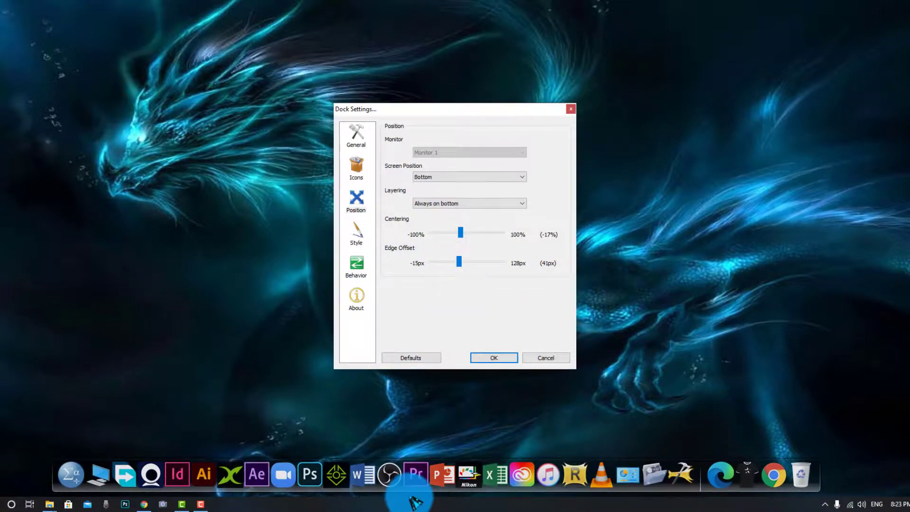
pyautogui.moveTo(416, 502)
pyautogui.mouseDown()
pyautogui.moveTo(463, 354)
pyautogui.moveTo(463, 258)
pyautogui.moveTo(410, 508)
pyautogui.moveTo(419, 507)
pyautogui.mouseUp()
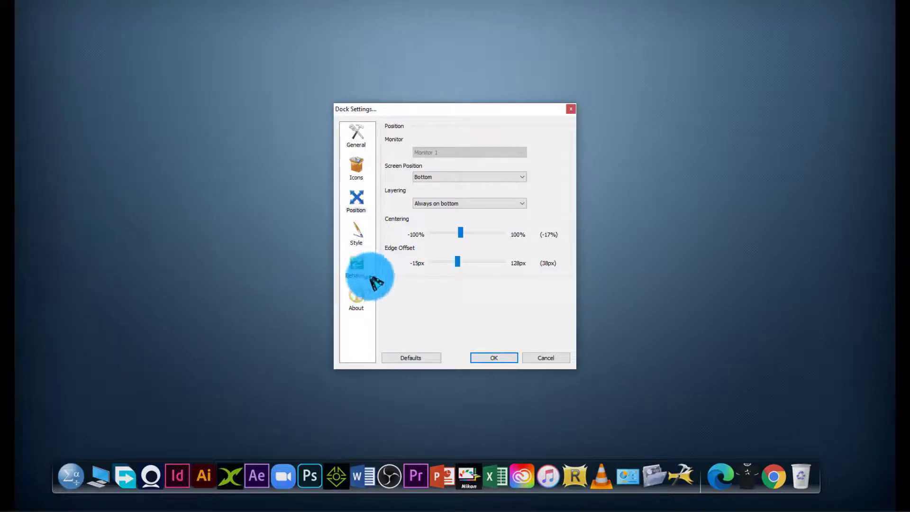
# - Try Bounce as the icon attention effect, choose UberIcon Effects instead, and confirm the dock settings
pyautogui.click(360, 264)
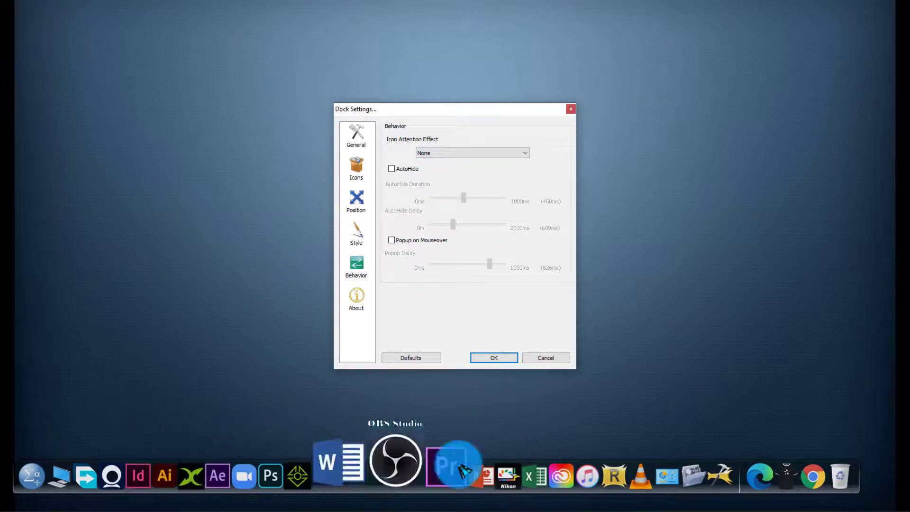
pyautogui.click(430, 153)
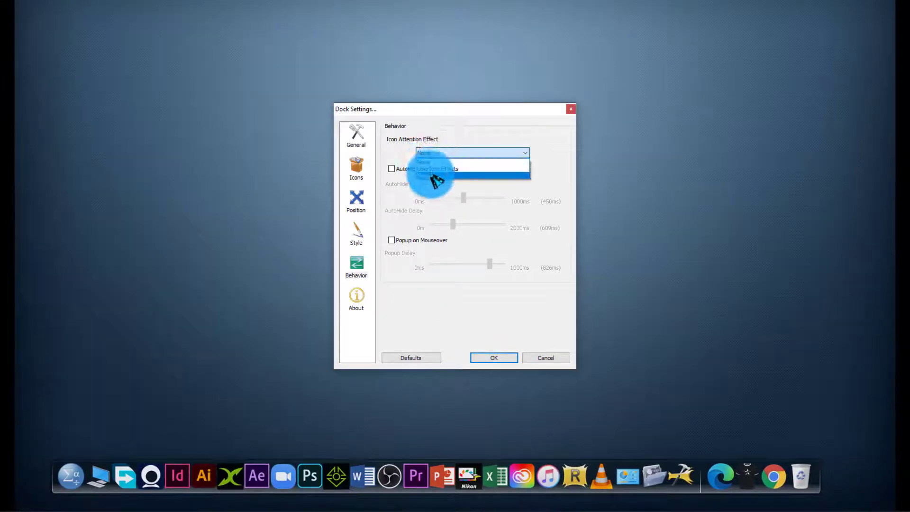
pyautogui.click(432, 175)
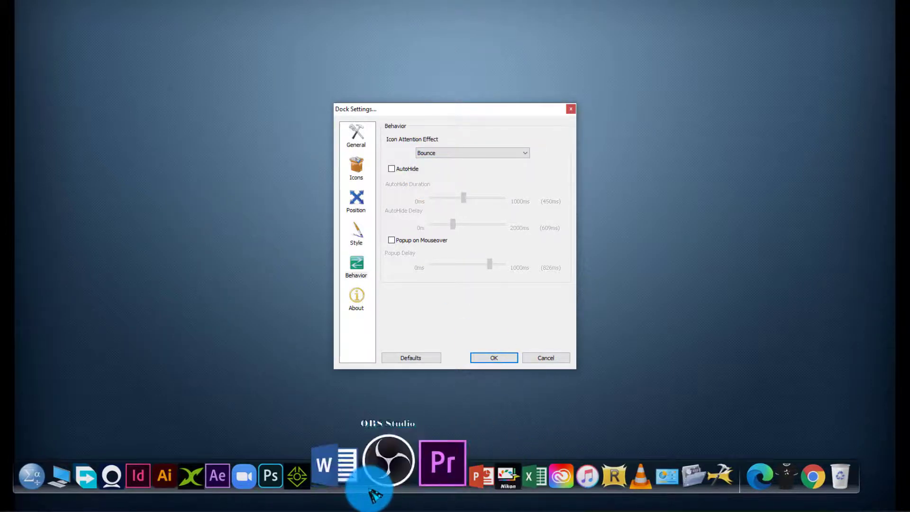
pyautogui.click(458, 153)
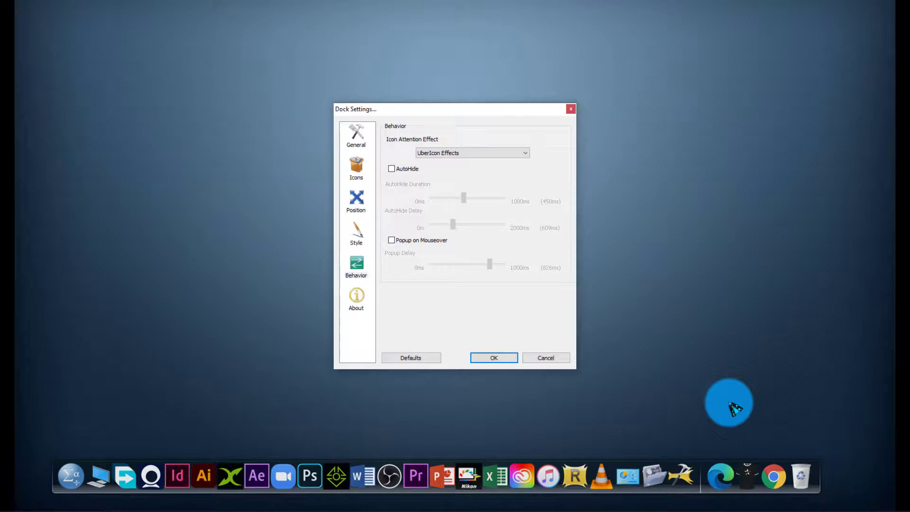
pyautogui.click(500, 356)
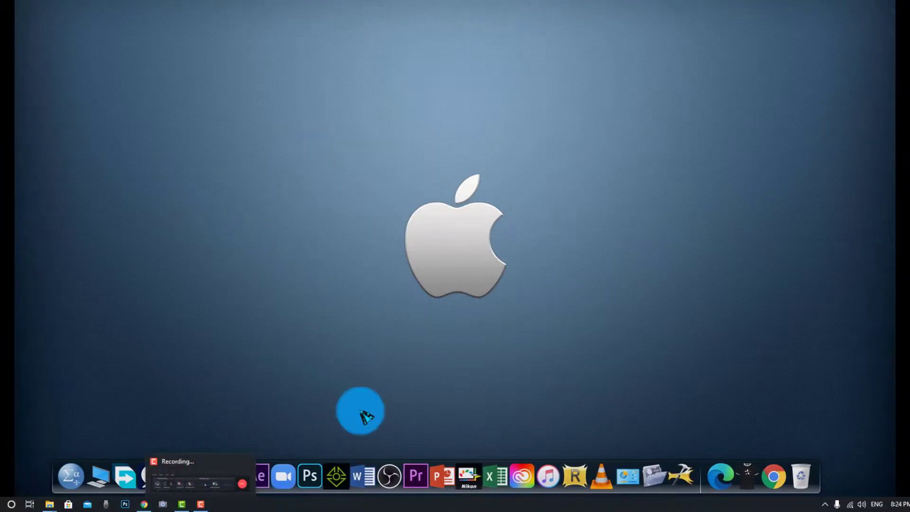
pyautogui.click(201, 503)
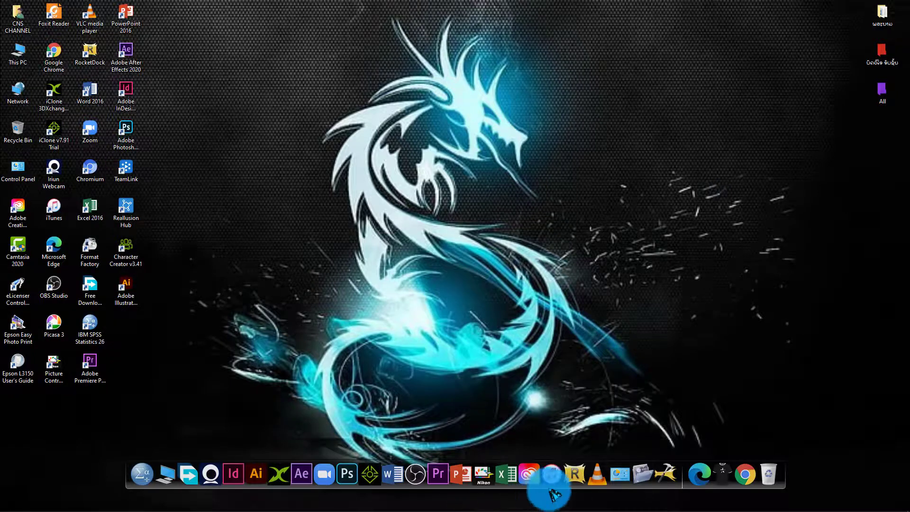
# - Hide all desktop icons so that only the dock remains on the wallpaper
pyautogui.rightClick(421, 152)
pyautogui.moveTo(522, 159)
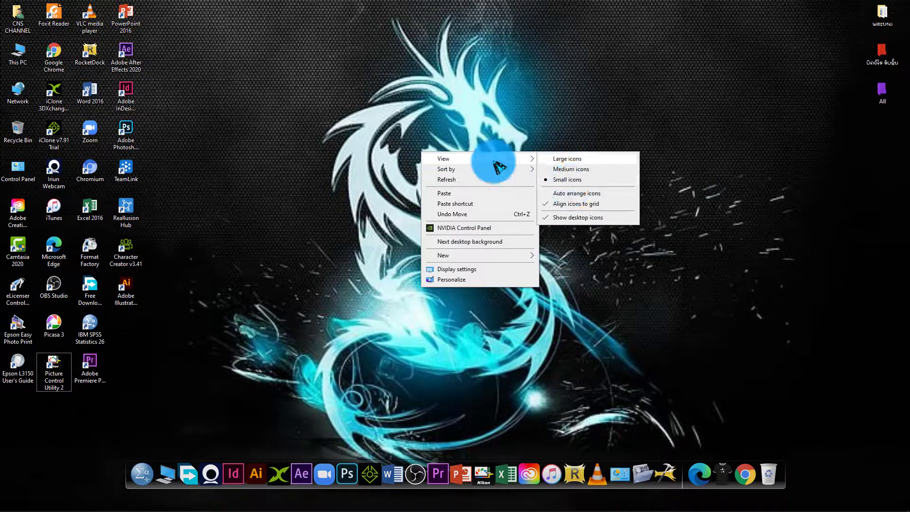
pyautogui.click(579, 218)
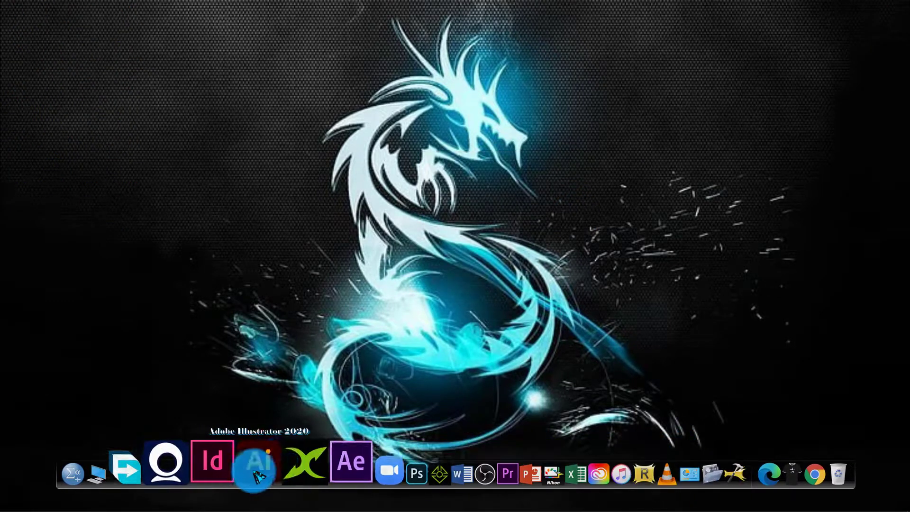
# - Refresh the desktop twice
pyautogui.rightClick(662, 229)
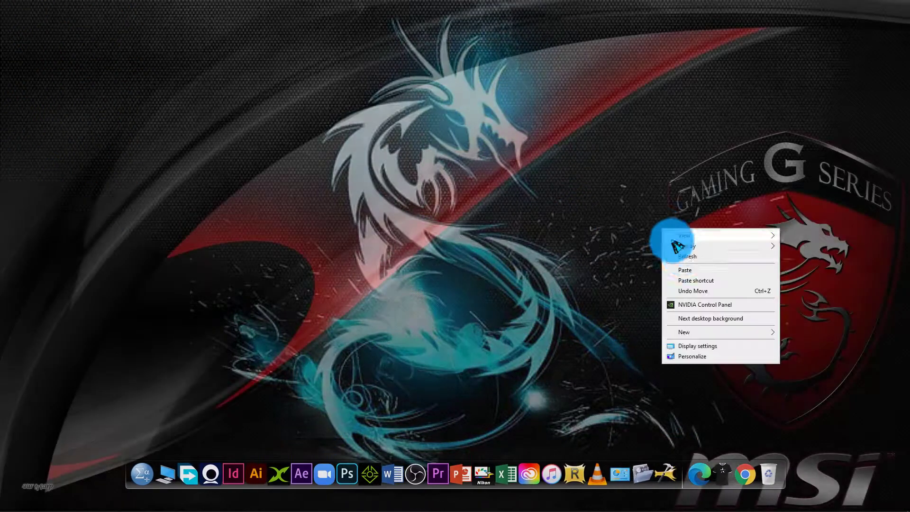
pyautogui.click(687, 257)
pyautogui.rightClick(420, 167)
pyautogui.click(458, 195)
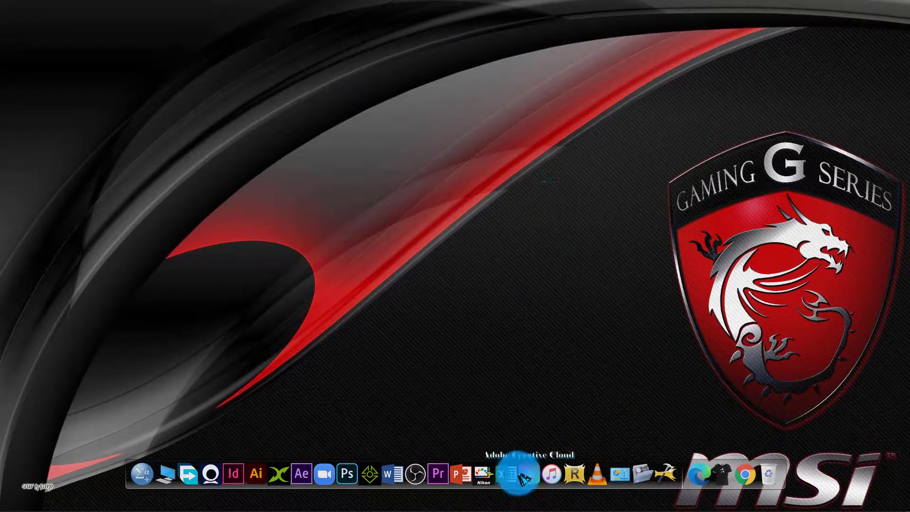
pyautogui.moveTo(180, 504)
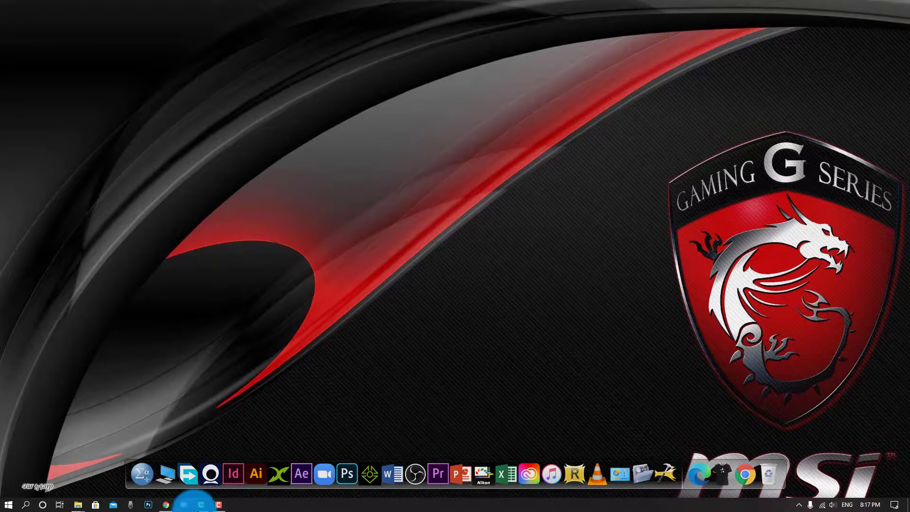
pyautogui.click(212, 505)
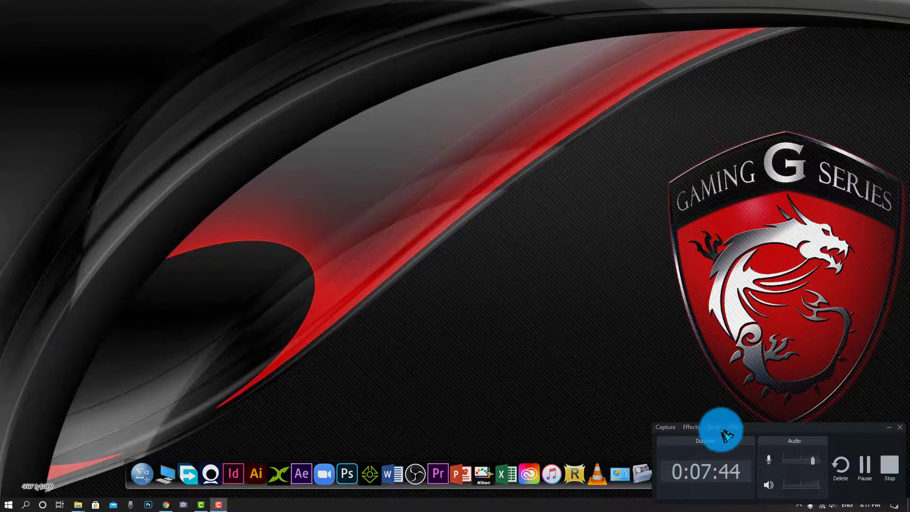